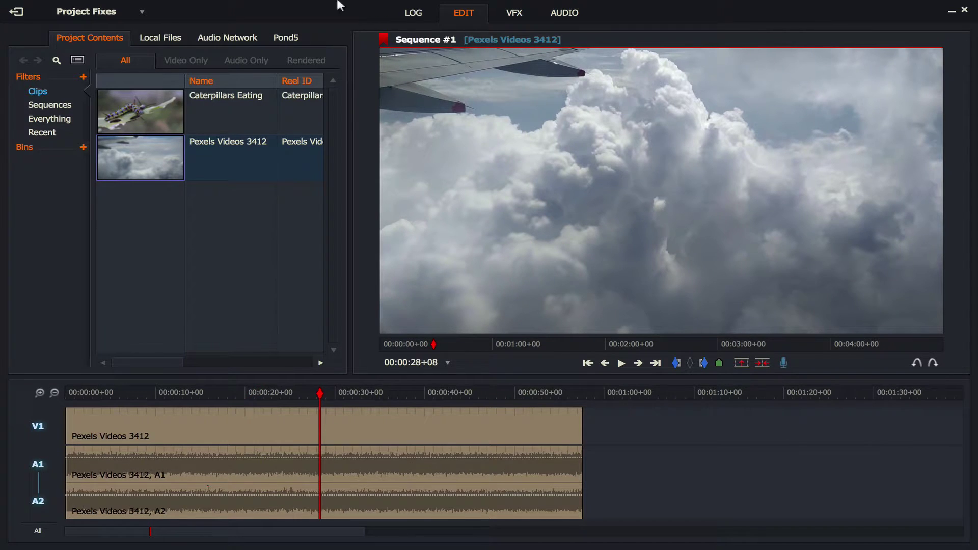
Apply the Titles effect from the VFX effects list to the Pexels Videos 3412 cloud clip.
left_click(507, 19)
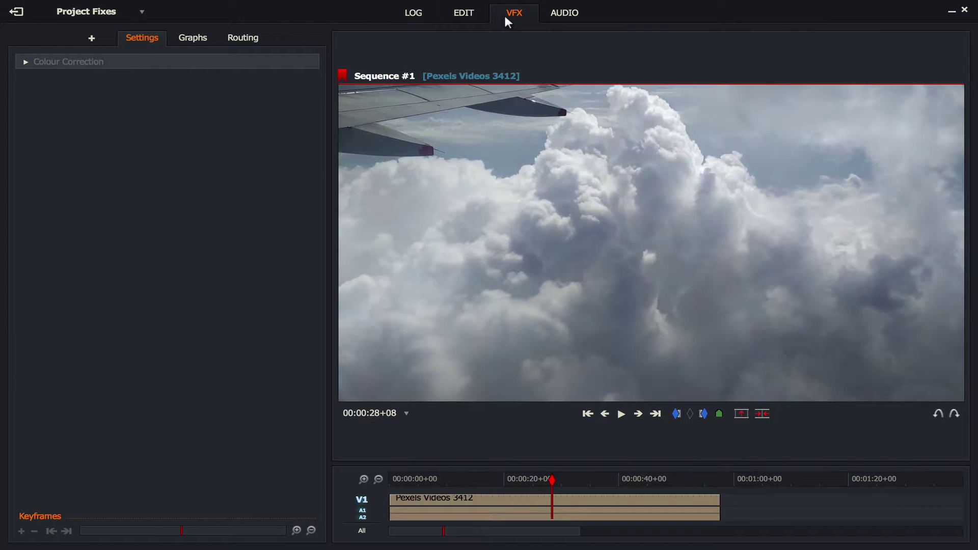
left_click(92, 38)
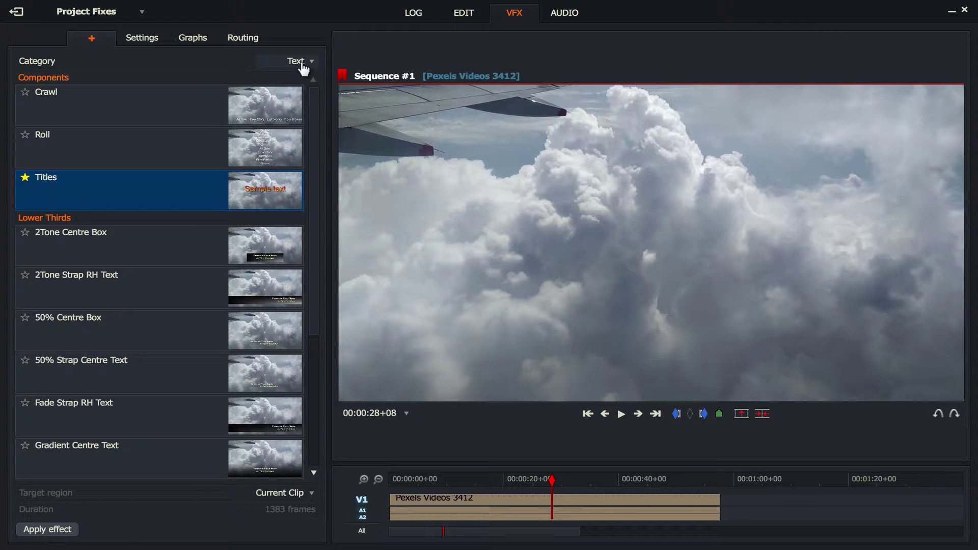
mouse_move(163, 192)
left_mouse_down()
mouse_move(486, 367)
mouse_move(495, 519)
mouse_move(491, 498)
mouse_move(475, 497)
left_mouse_up()
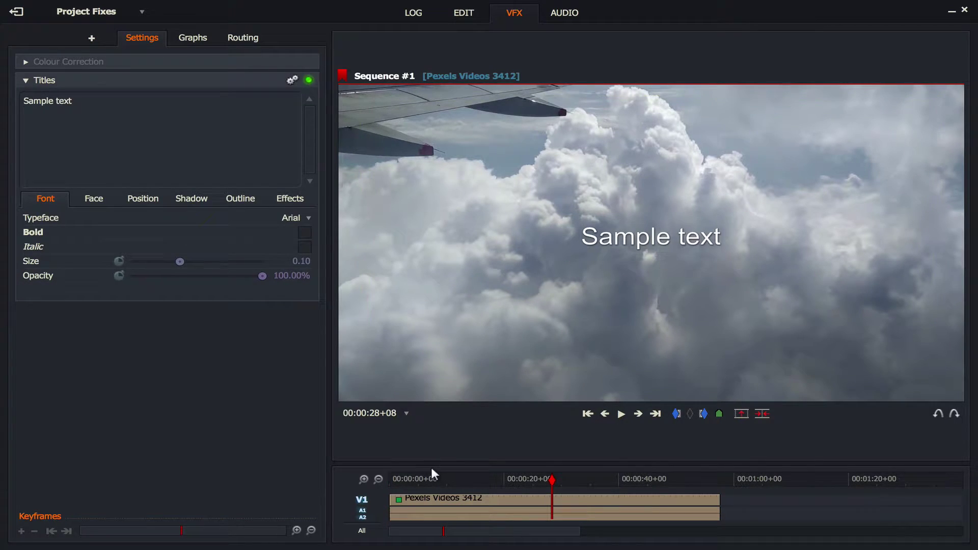
Enlarge the timeline and replace the Sample text caption with 'This is the sky'.
left_click_drag(431, 463, 398, 331)
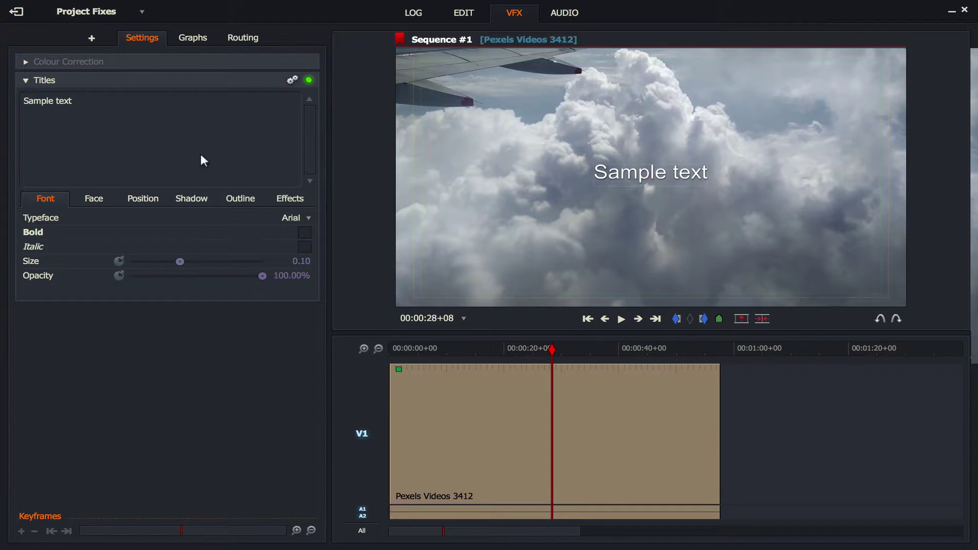
left_click_drag(204, 161, 10, 98)
type("Thi")
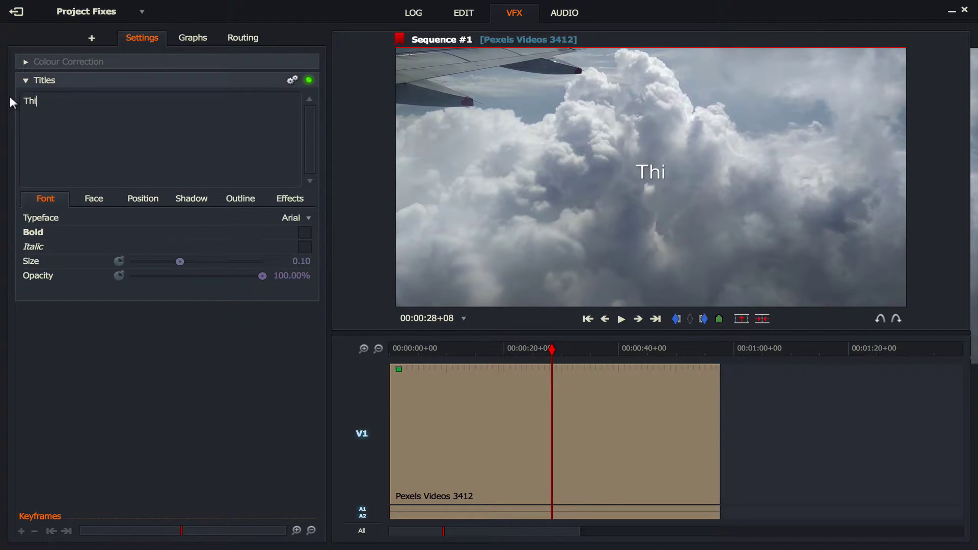
type("s is the sky")
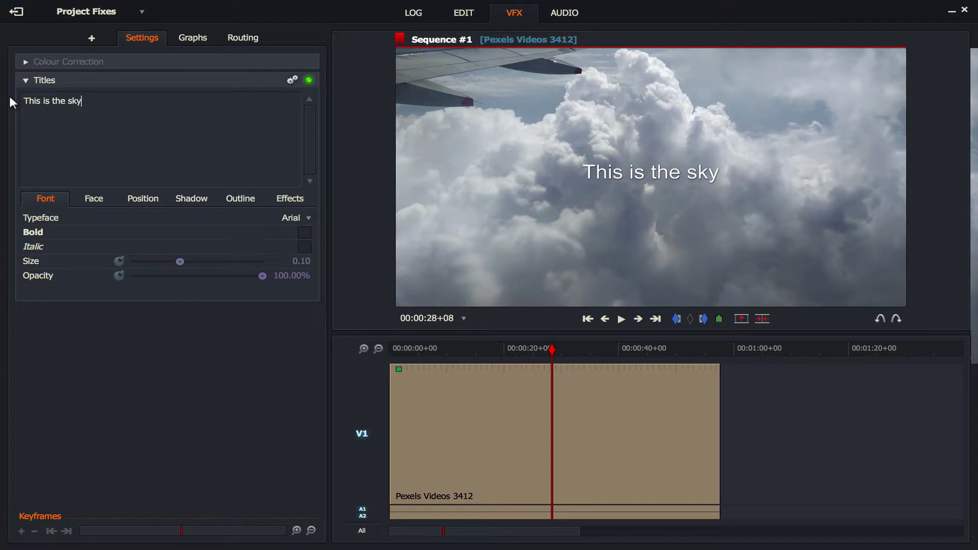
Unfold the cloud clip's Titles effect from its Effects menu onto a separate FX1 track.
right_click(488, 395)
left_click(519, 303)
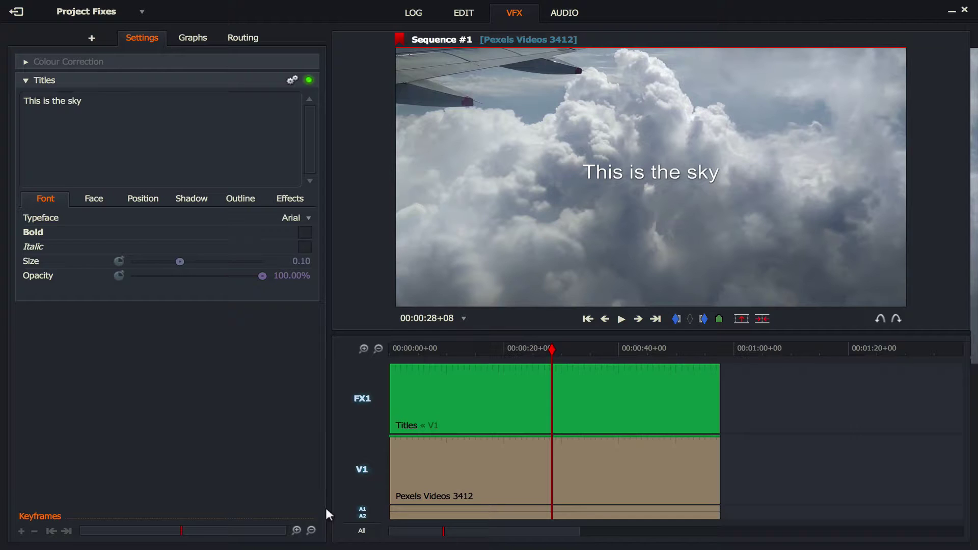
Disable V1 and audio, split the FX1 title at 18+00 and 37+07, and remove the outer pieces.
left_click(360, 512)
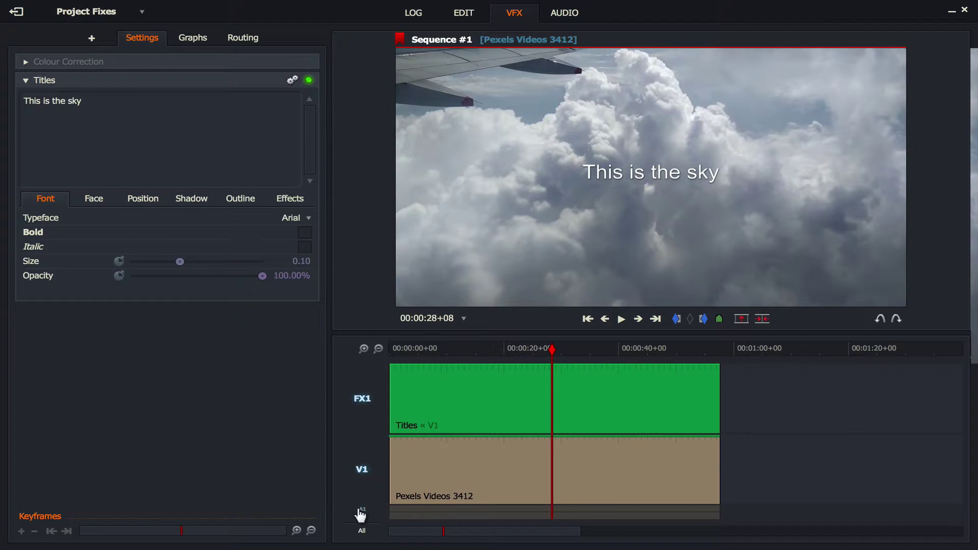
left_click(363, 474)
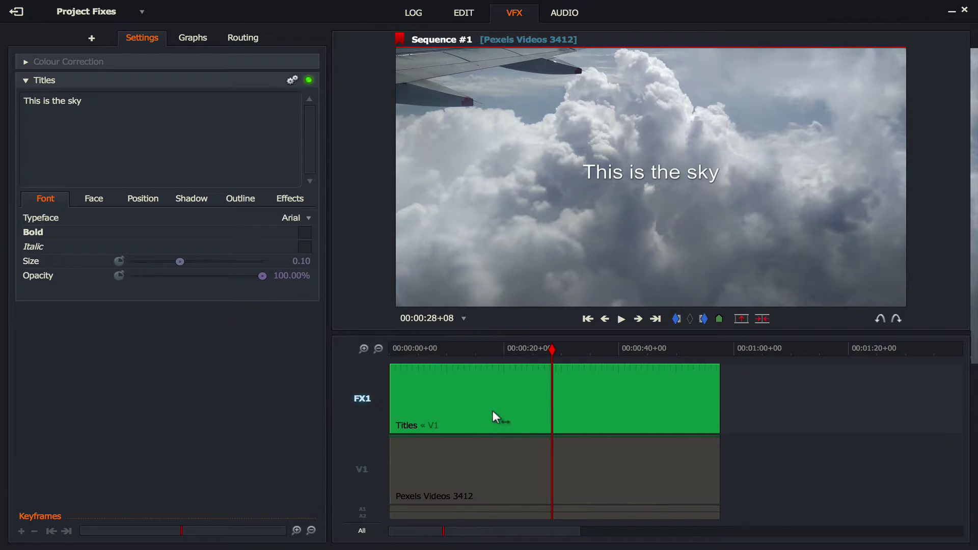
left_click(537, 350)
left_click_drag(533, 351, 603, 350)
key("c")
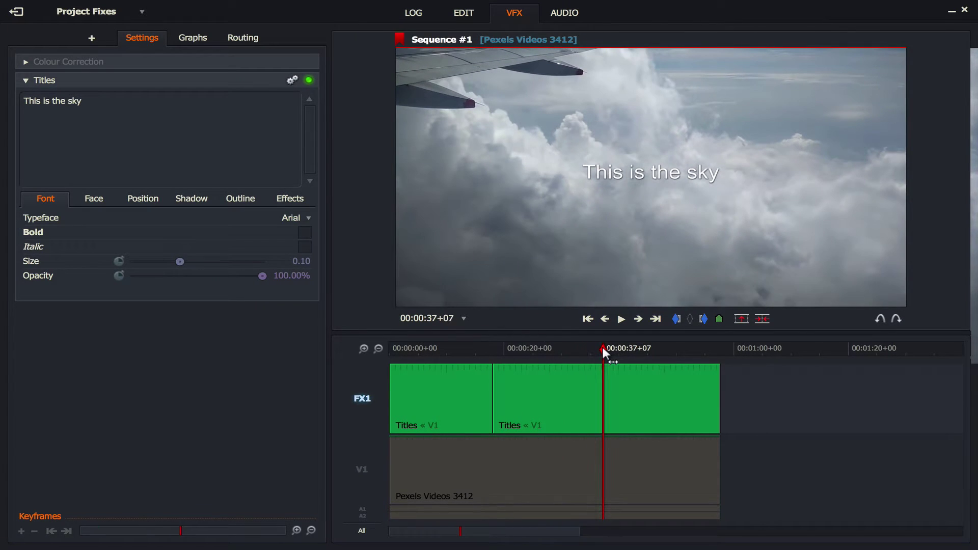
key("c")
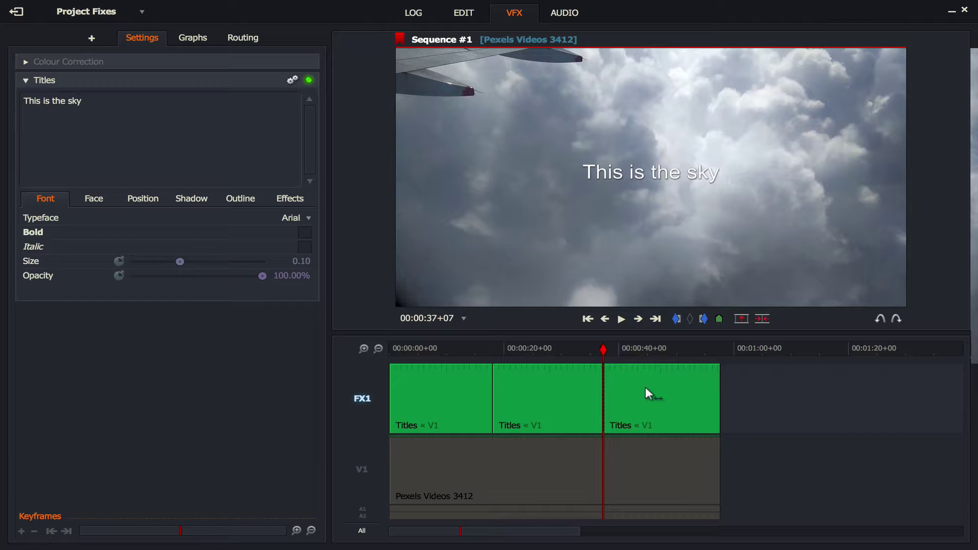
left_click_drag(645, 387, 663, 347)
left_click_drag(424, 397, 426, 347)
Re-enable the V1 and audio tracks and play back from about 13+21 to check the title.
left_click(585, 348)
left_click_drag(585, 352, 484, 348)
left_click(363, 510)
left_click(363, 485)
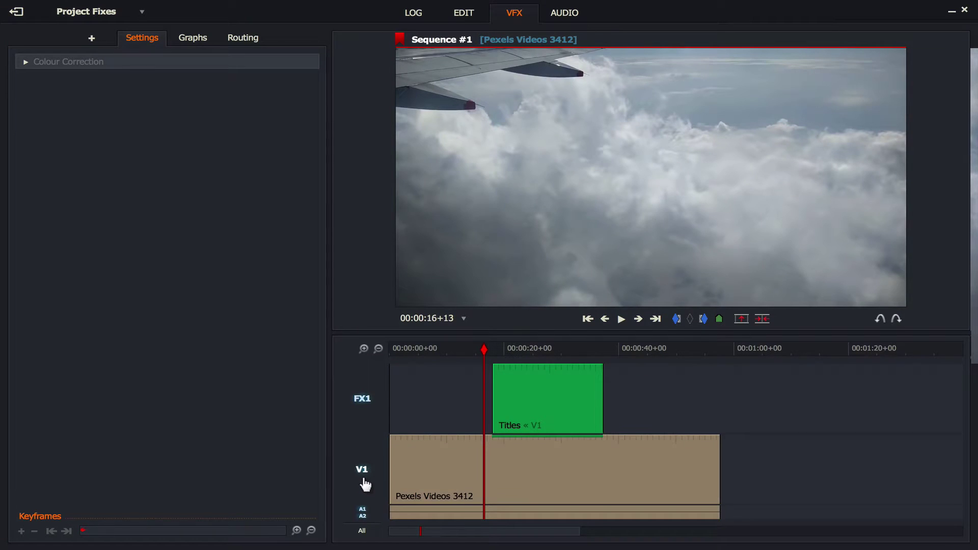
left_click_drag(472, 349, 468, 350)
key("space")
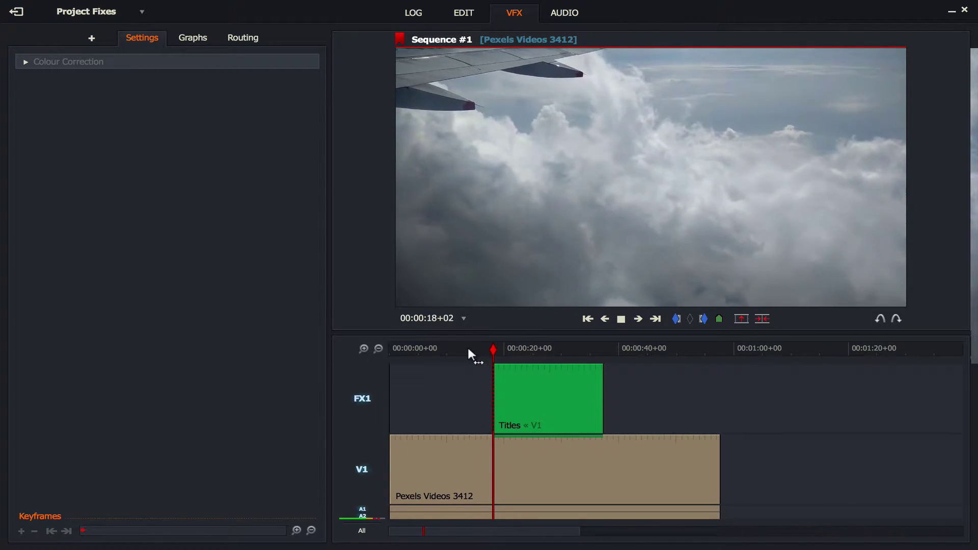
key("space")
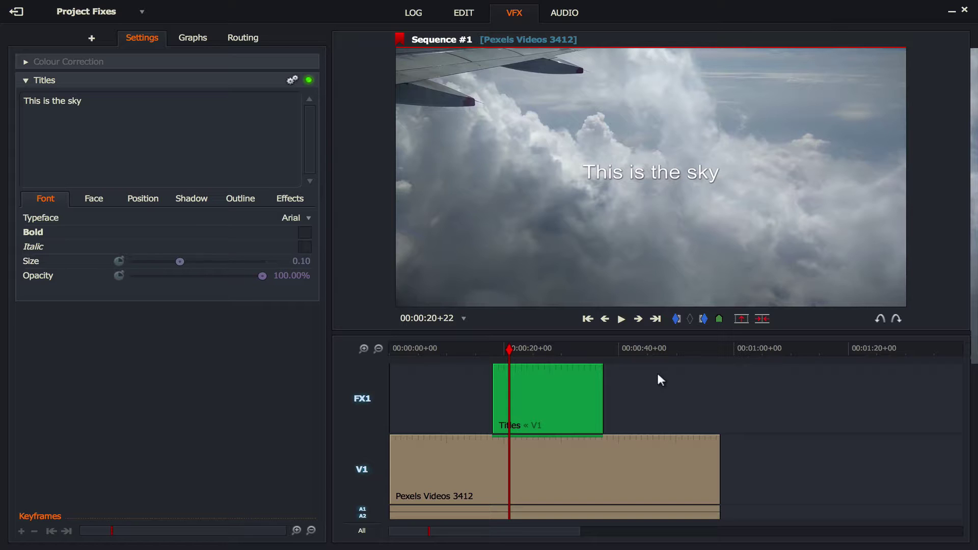
Drag the FX1 Titles clip off the timeline and scrub the playhead back through the clouds.
left_click_drag(557, 389, 552, 342)
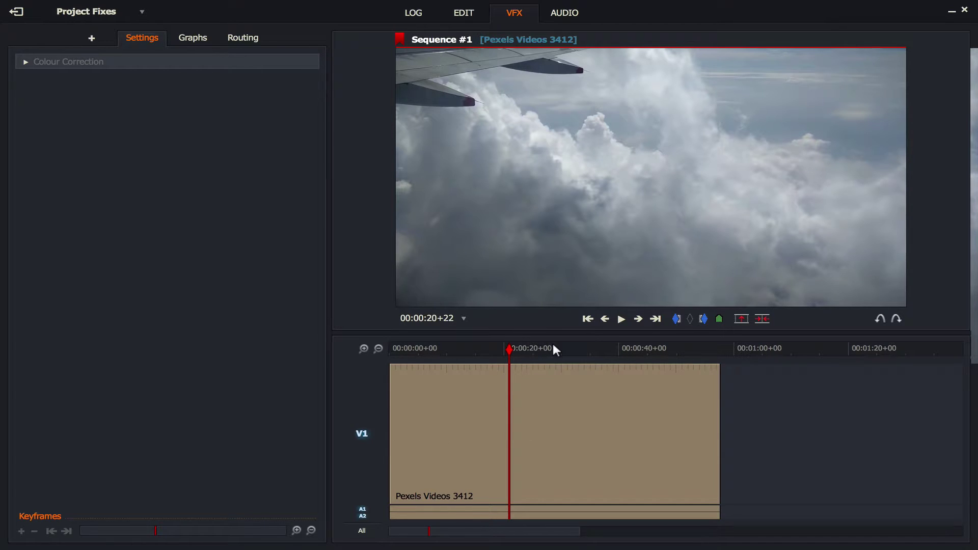
left_click_drag(509, 348, 385, 349)
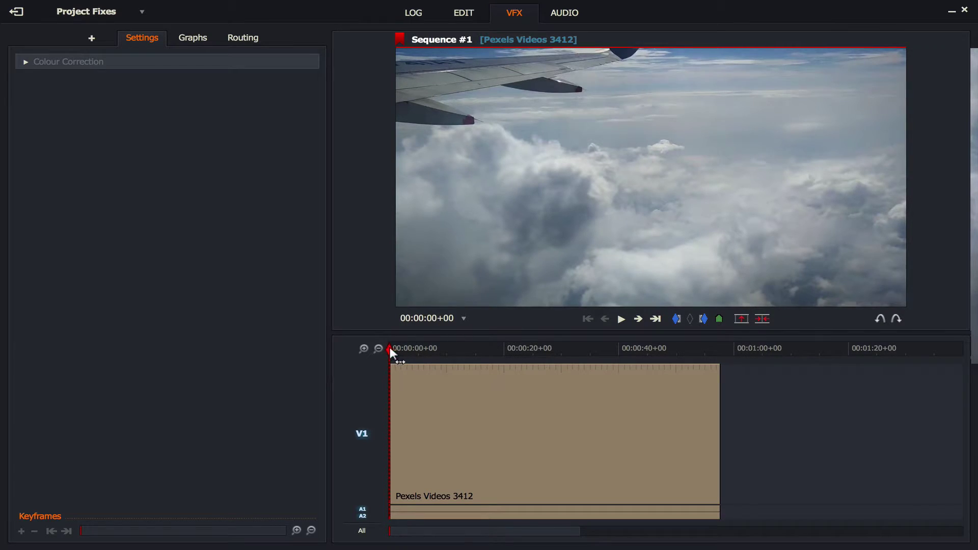
left_click_drag(390, 350, 451, 346)
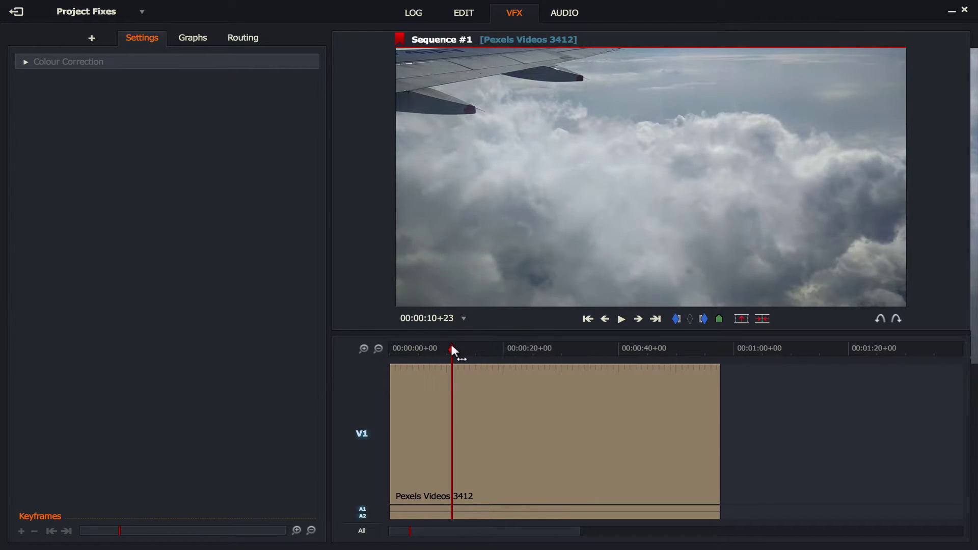
Mark in at 10+23 and out at 20+09, then apply Titles to the marked section only.
left_click(677, 320)
left_click_drag(453, 348, 505, 350)
left_click(704, 319)
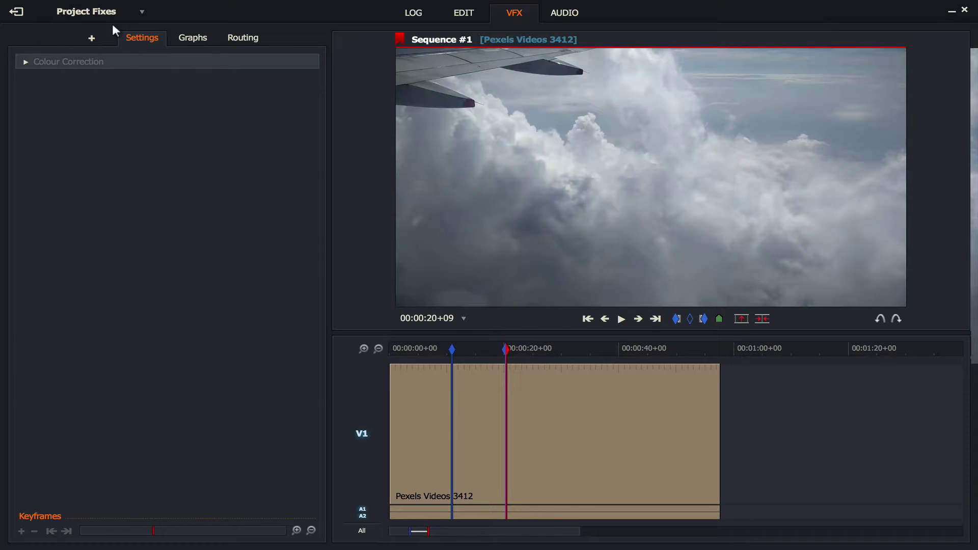
left_click(92, 38)
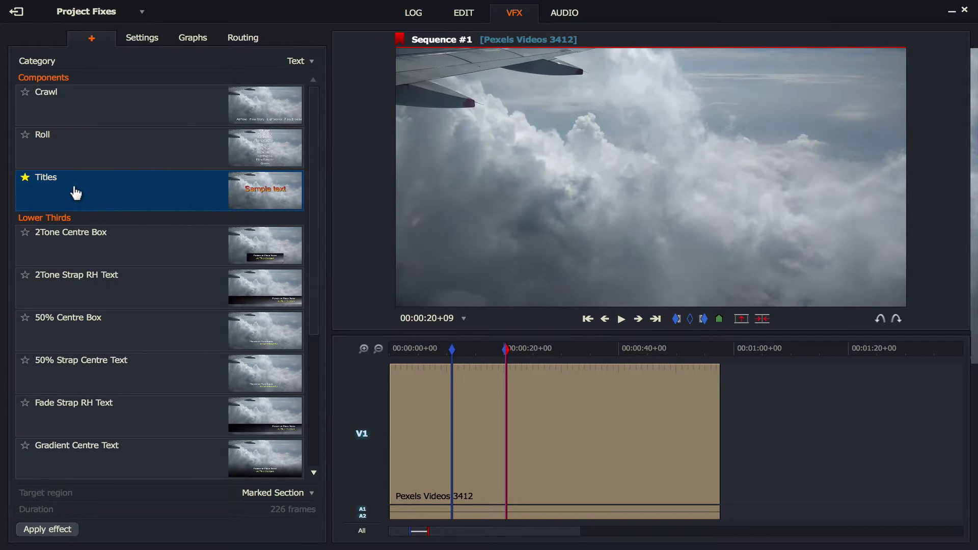
left_click_drag(163, 200, 469, 406)
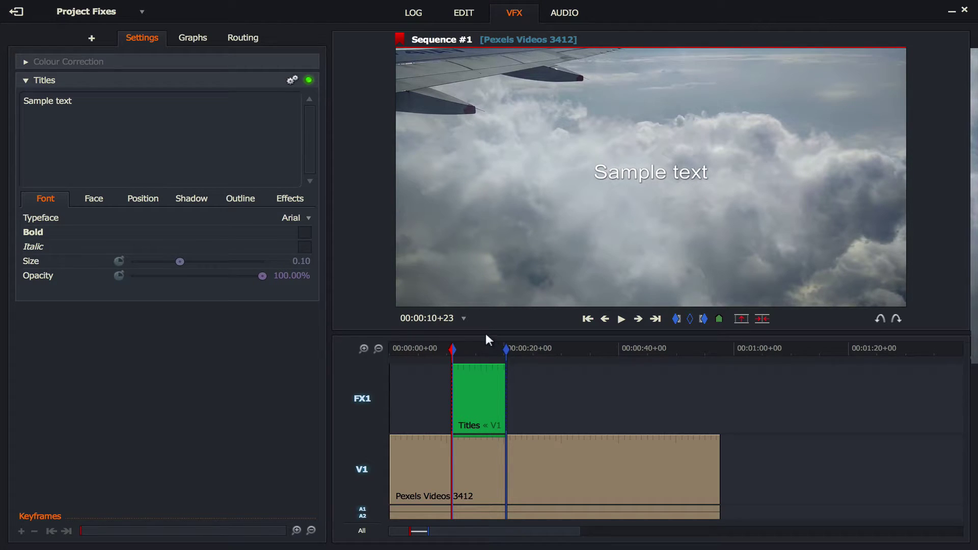
Remove the FX1 Titles clip, reapply Titles to the clip, and unfold it above V1.
left_click_drag(473, 377, 474, 357)
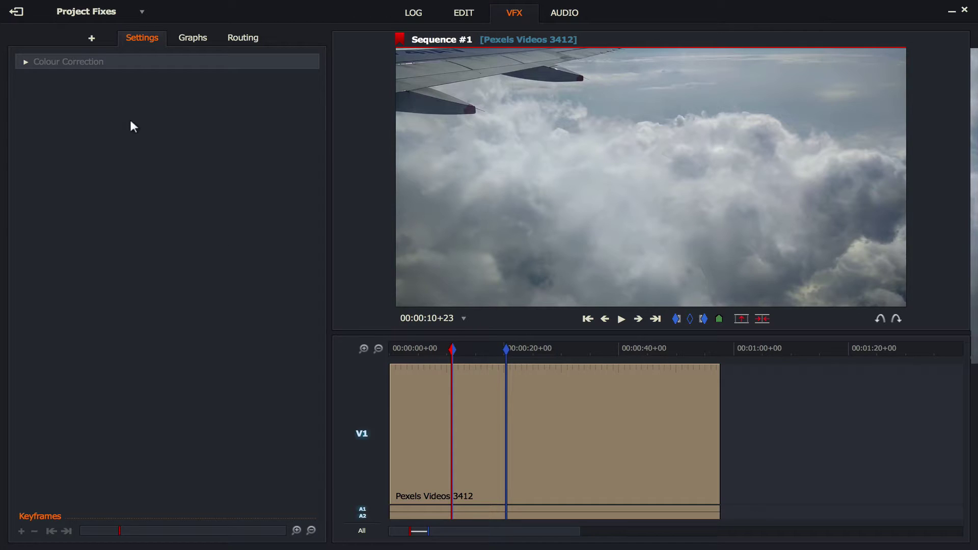
left_click(92, 37)
left_click_drag(109, 196, 604, 411)
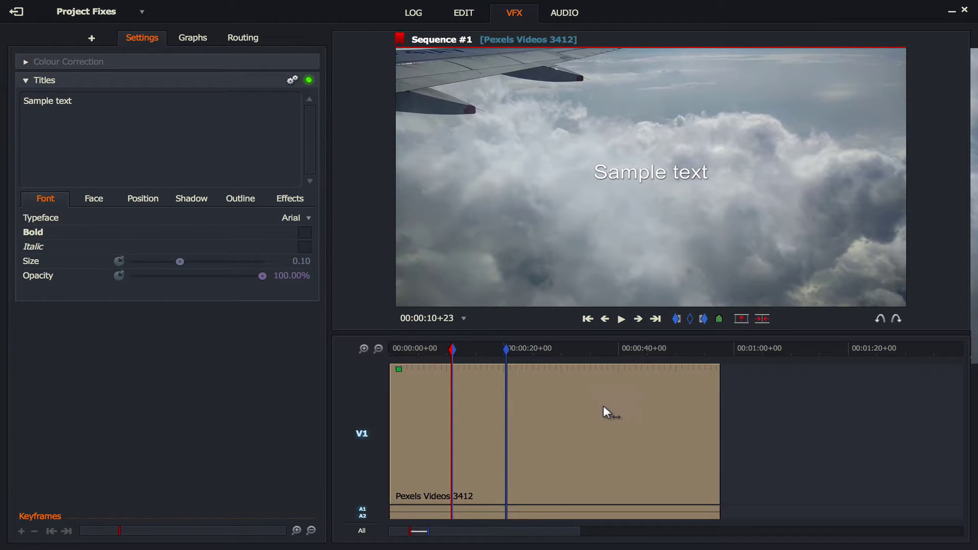
right_click(524, 412)
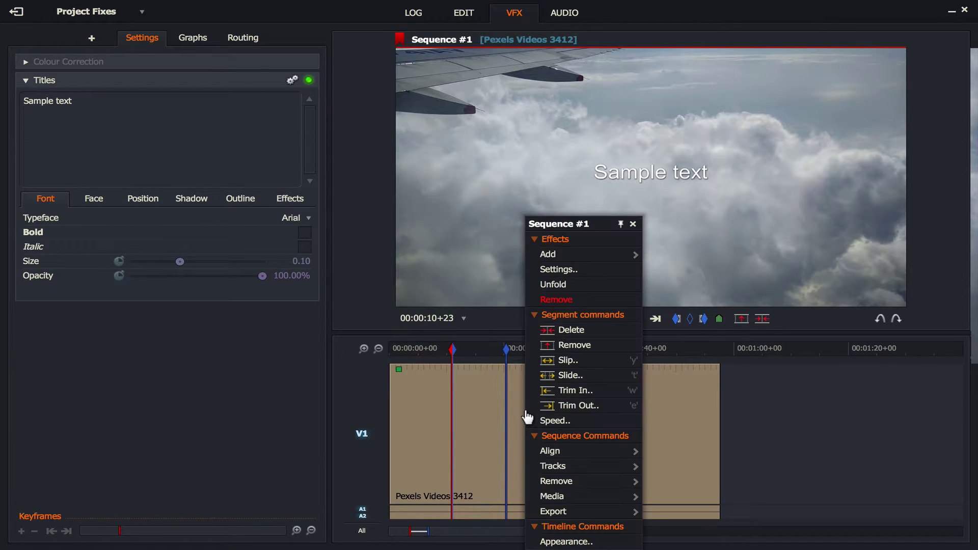
left_click(582, 286)
Undo the unfold and reapply Titles to the marked section, extending its out point slightly.
key("ctrl+z")
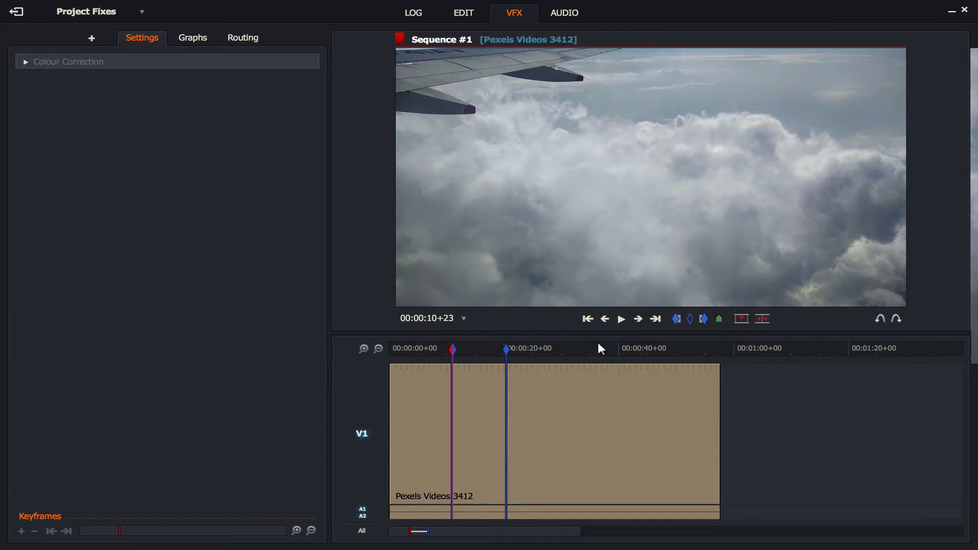
left_click(91, 38)
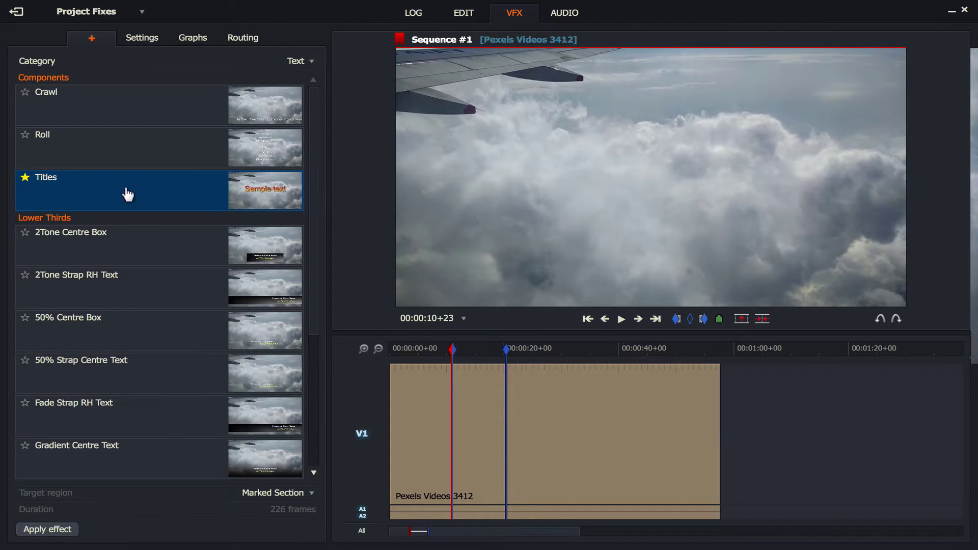
left_click_drag(127, 192, 475, 392)
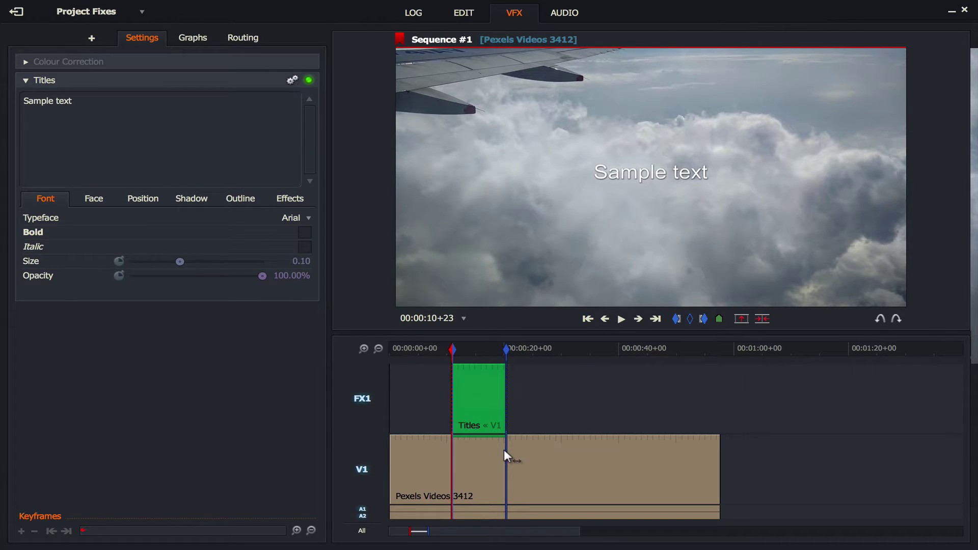
mouse_move(504, 455)
left_mouse_down()
mouse_move(509, 356)
mouse_move(639, 349)
left_mouse_up()
Move the in and out marks to about 33 and 43 seconds and apply Titles there.
left_click(455, 349)
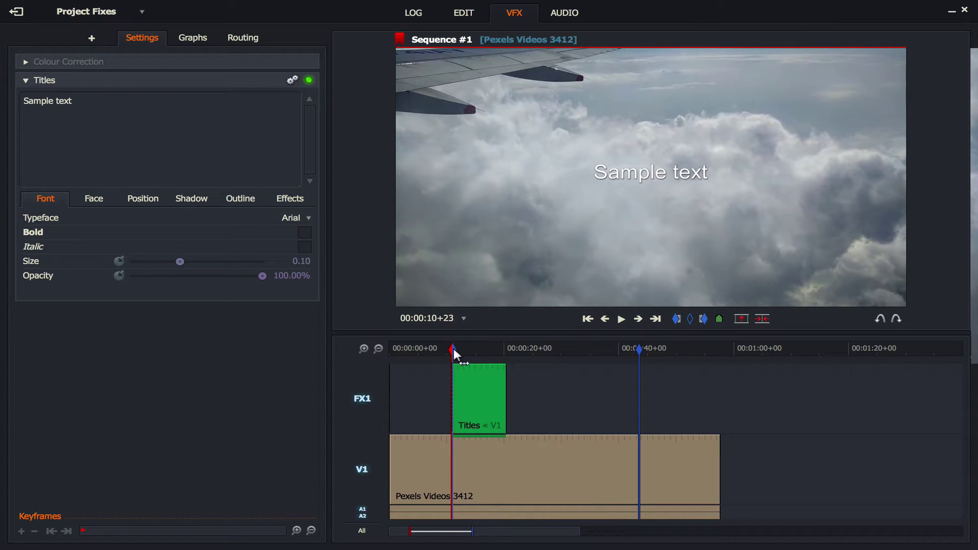
mouse_move(454, 348)
left_mouse_down()
mouse_move(563, 343)
mouse_move(541, 360)
mouse_move(537, 351)
left_mouse_up()
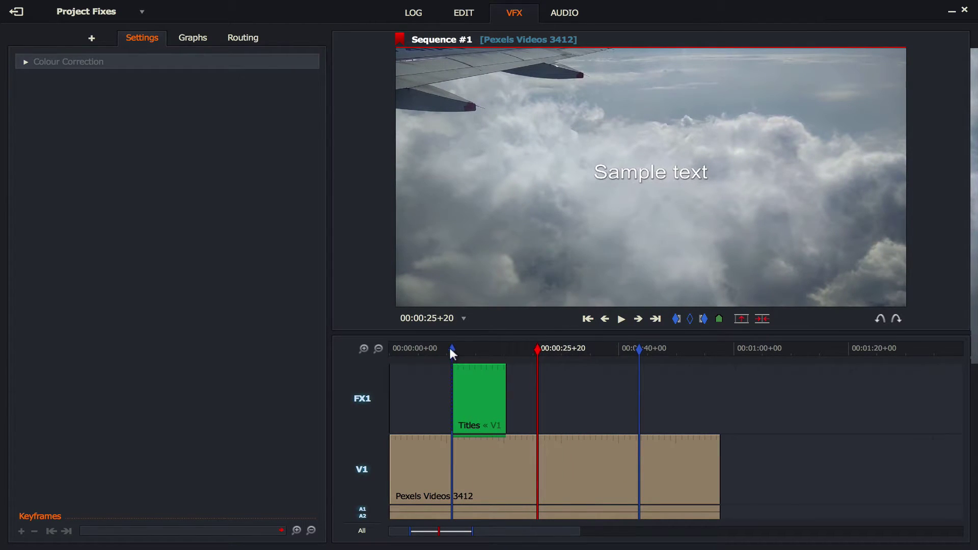
left_click_drag(450, 349, 581, 349)
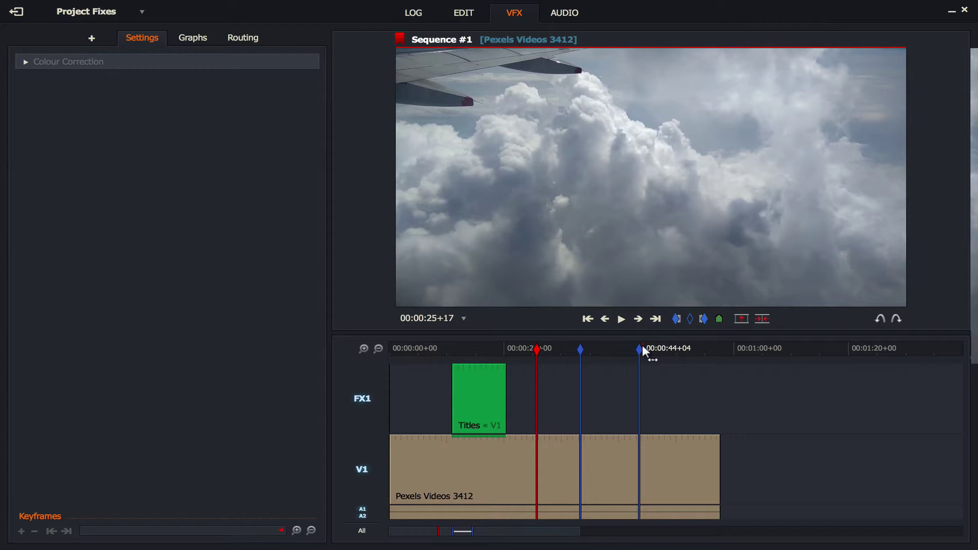
left_click_drag(642, 346, 639, 350)
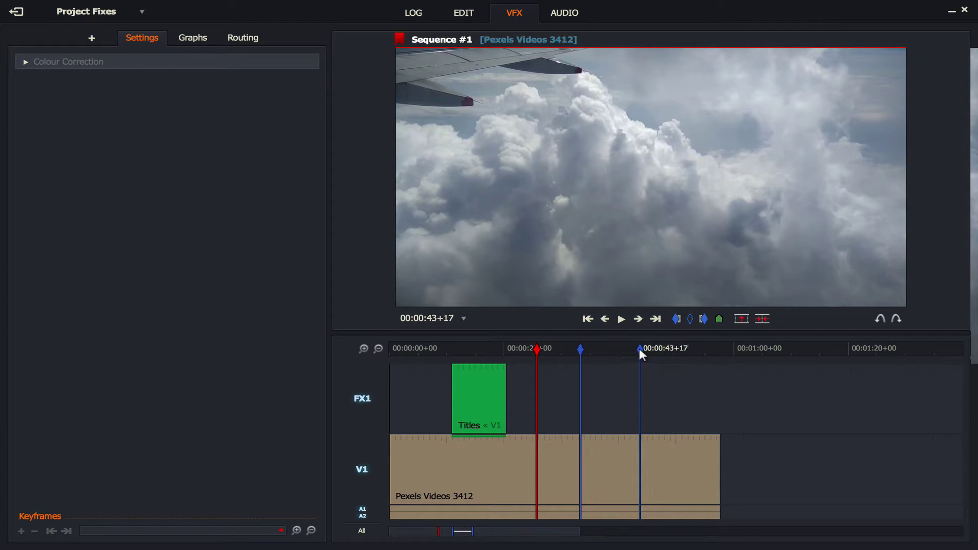
left_click(92, 38)
left_click_drag(93, 176, 603, 386)
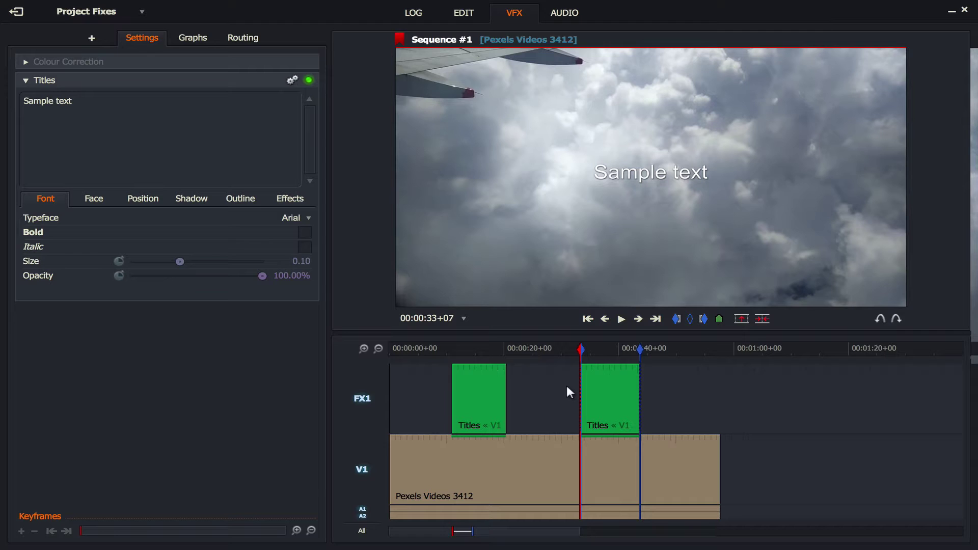
Delete both Titles clips, clear the marks, and apply a whole-clip Titles reading 'This is still the sky'.
left_click_drag(606, 391, 610, 340)
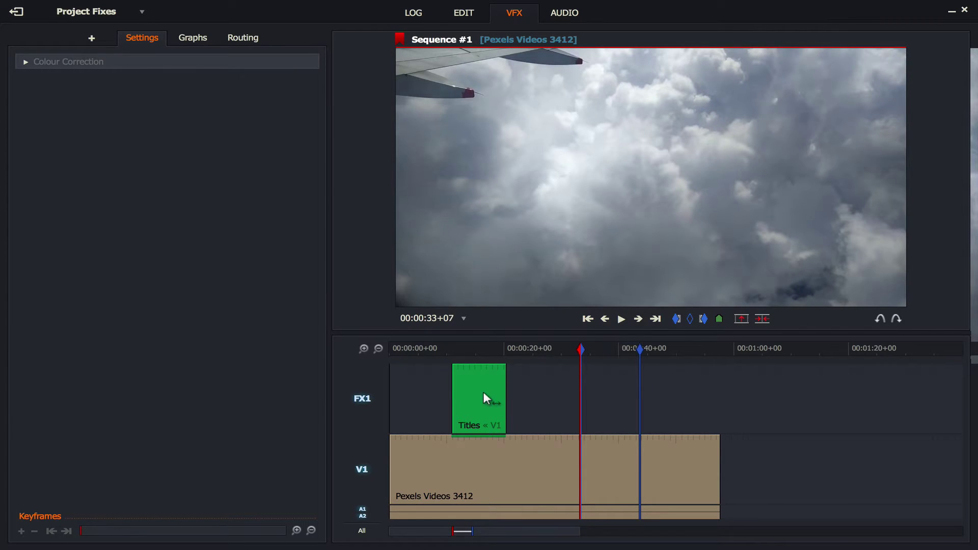
left_click_drag(484, 392, 486, 356)
left_click(690, 319)
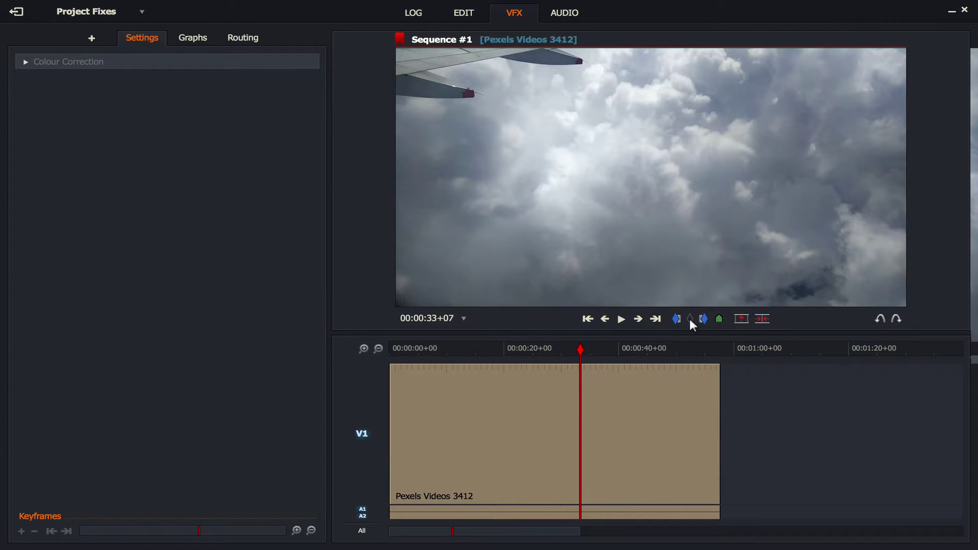
left_click(87, 40)
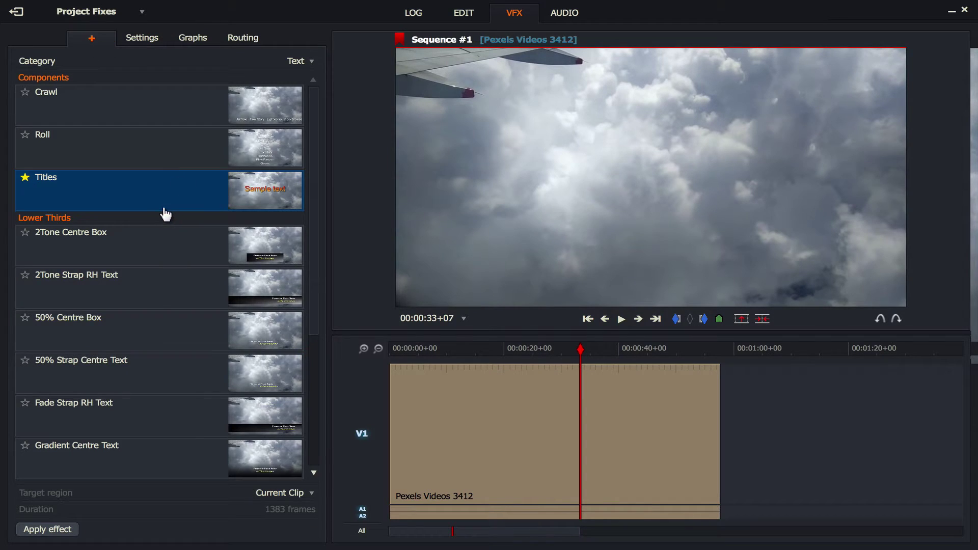
left_click_drag(163, 208, 465, 396)
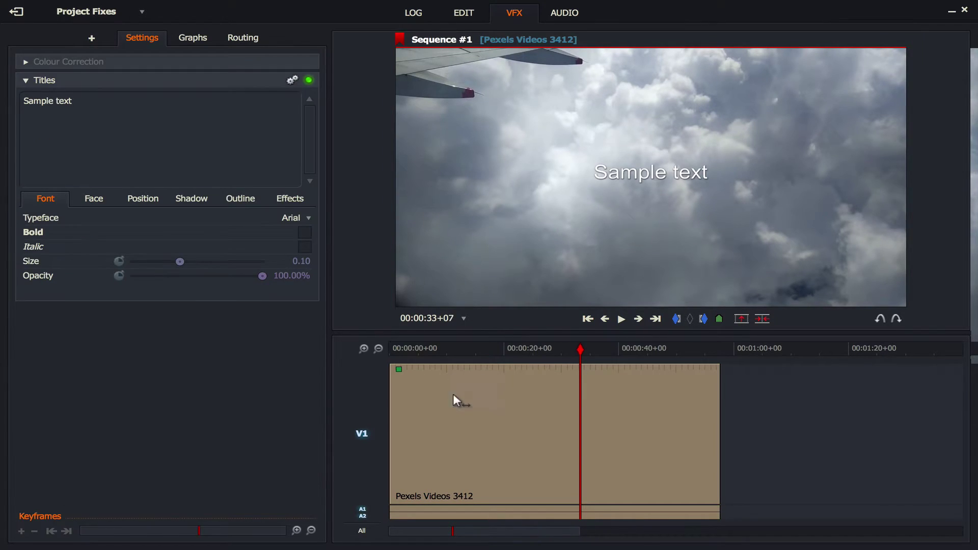
right_click(422, 388)
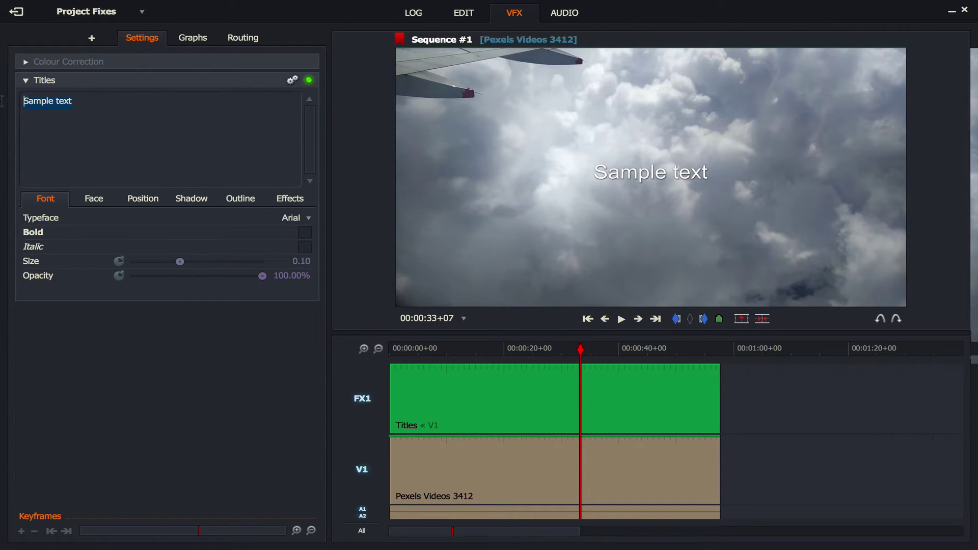
key("BackSpace")
type("This is st")
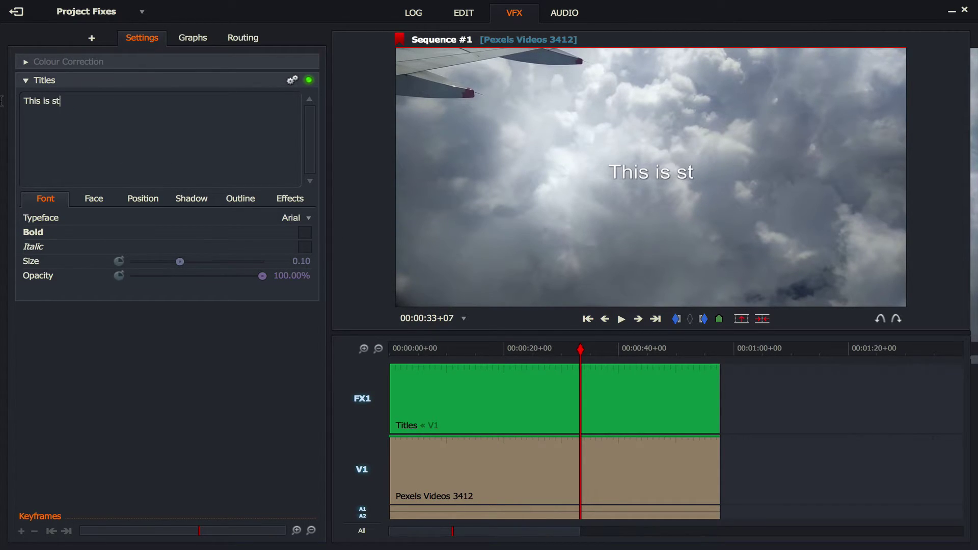
type("ill the sky")
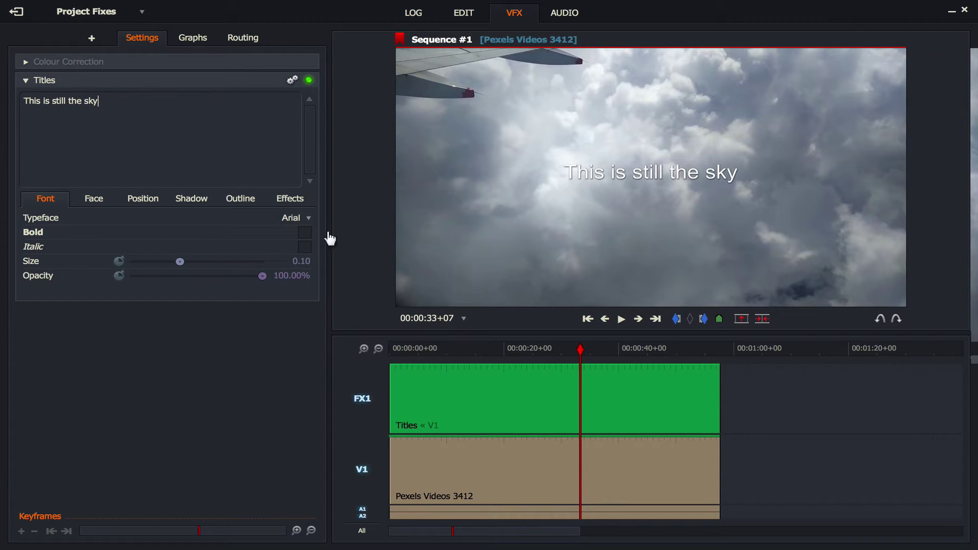
With V1 excluded, split the title at about 18 seconds and remove the pieces outside 19–34 seconds.
left_click_drag(580, 349, 515, 348)
left_click(498, 350)
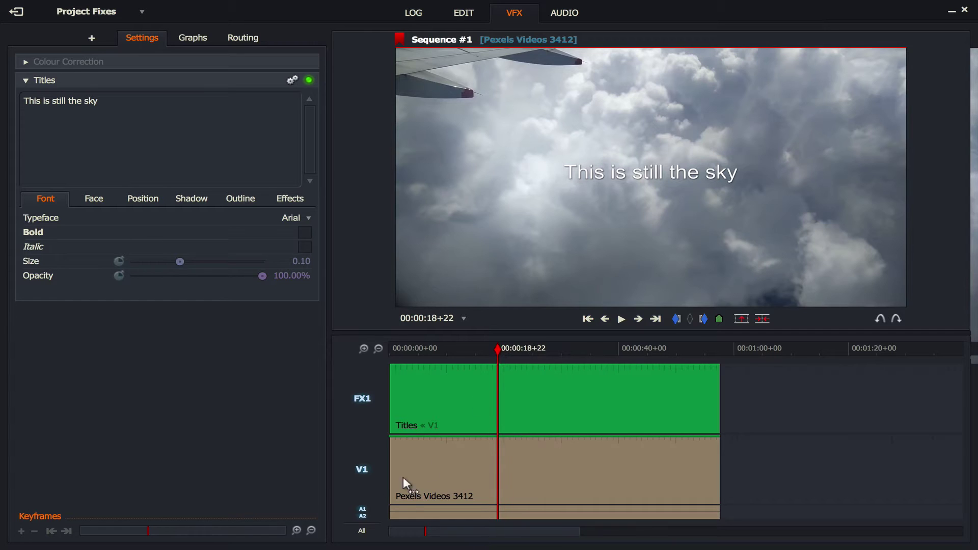
left_click(361, 470)
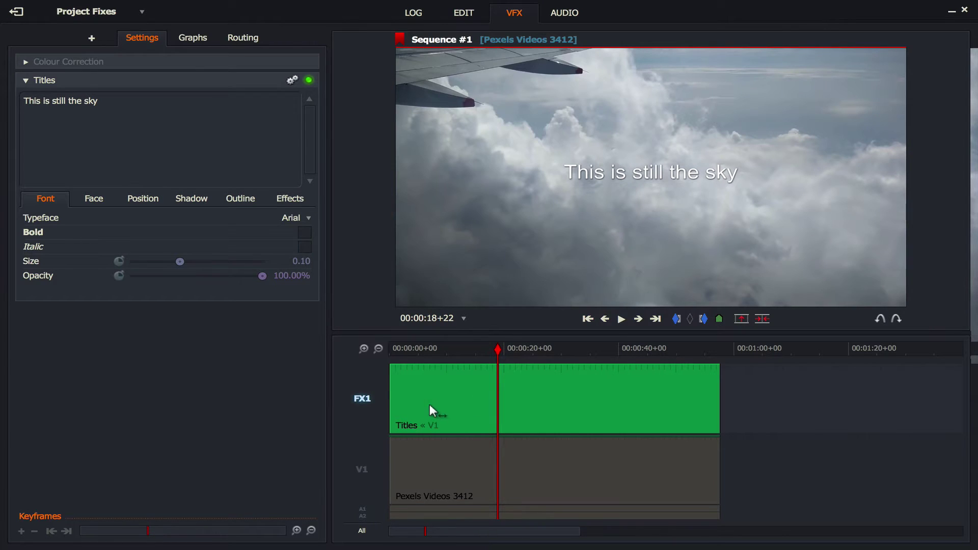
key("c")
left_click_drag(497, 351, 585, 351)
left_click_drag(624, 403, 650, 351)
left_click_drag(473, 392, 458, 360)
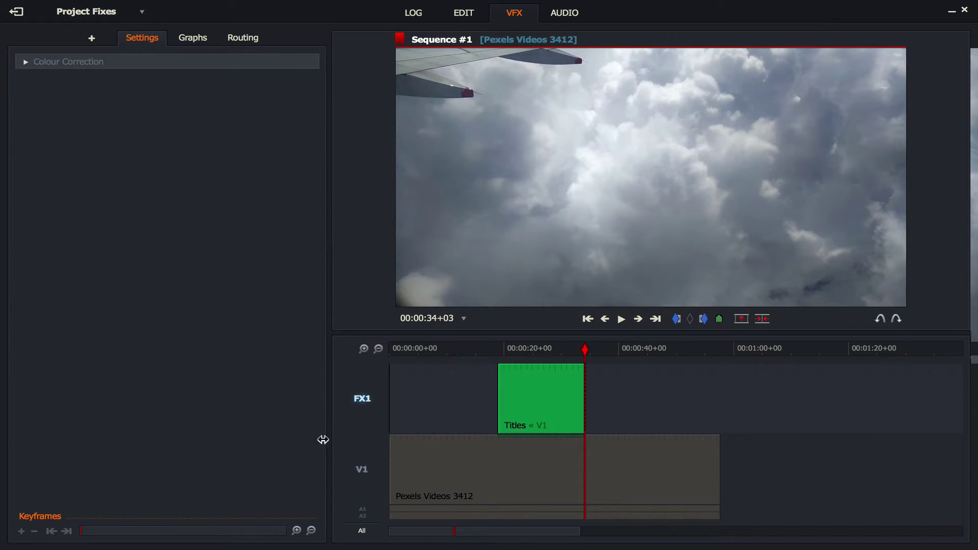
Re-enable the V1 and audio tracks and play from about 16 seconds.
left_click(362, 469)
left_click(363, 511)
left_click_drag(581, 348, 481, 348)
key("space")
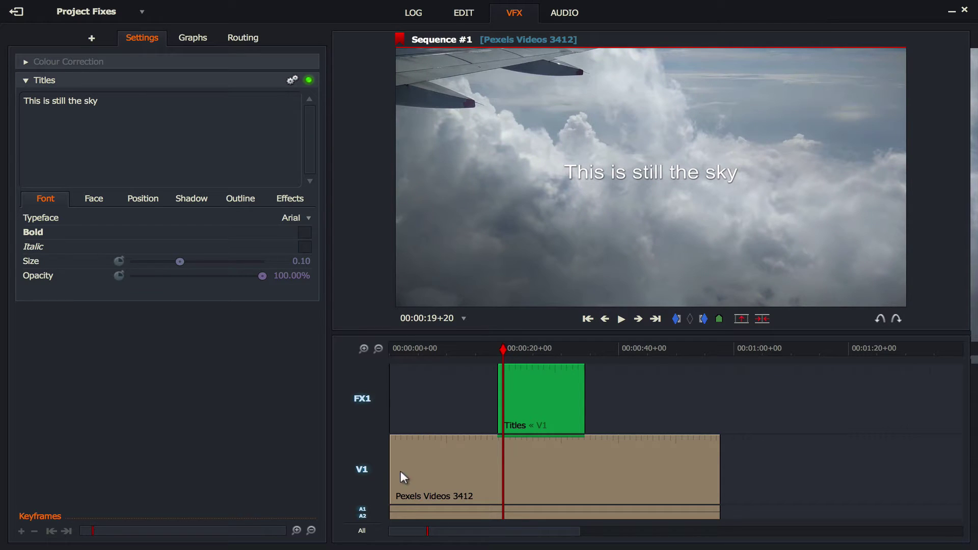
Disable V1 and audio, drag the FX1 title earlier, and preview from about 6 seconds.
left_click(363, 468)
left_click(364, 513)
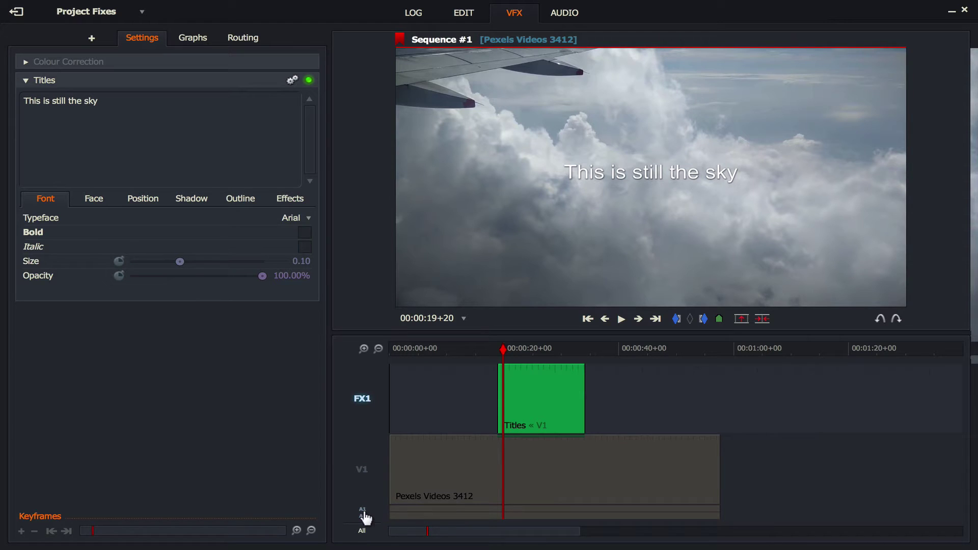
left_click_drag(542, 386, 482, 389)
left_click_drag(498, 349, 428, 348)
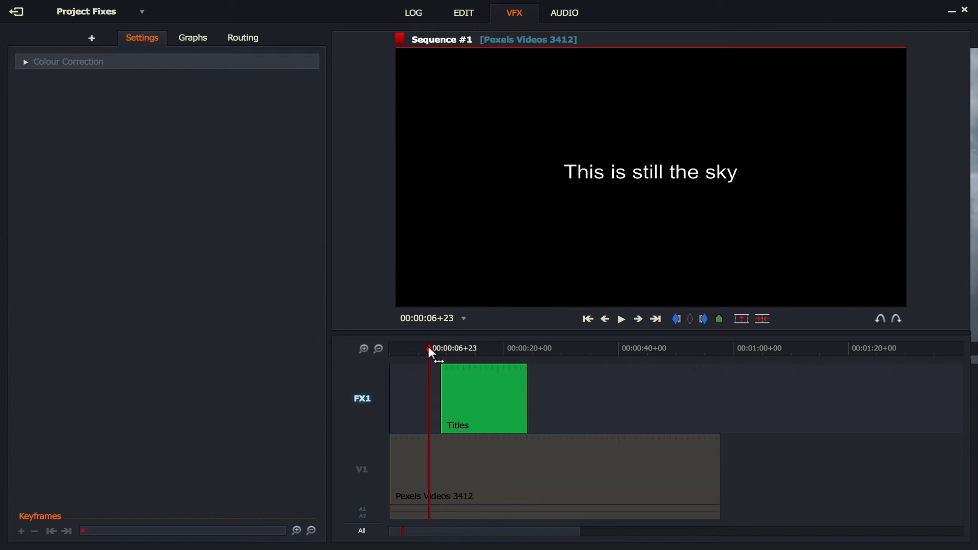
key("space")
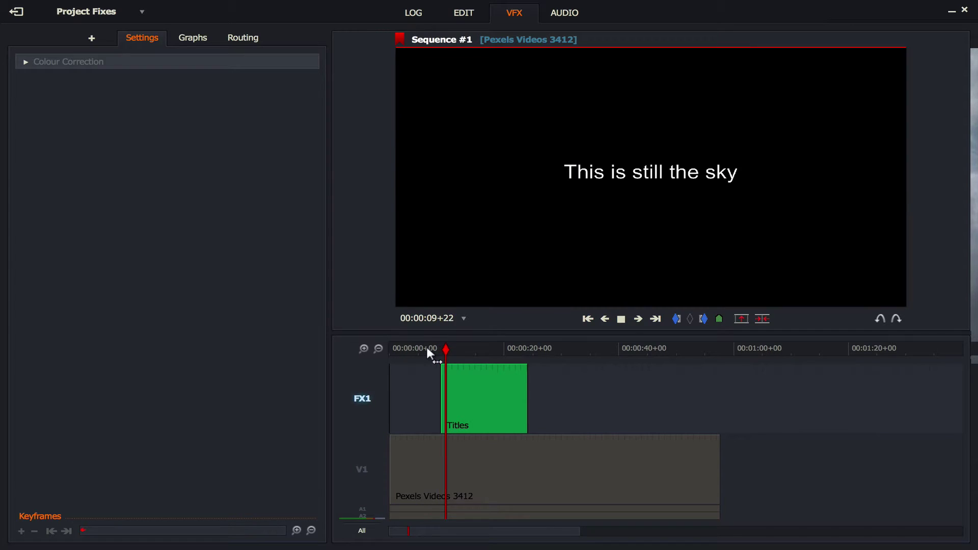
key("space")
Undo the title shift and turn the V1 track back on so the caption shows.
left_click_drag(504, 376, 427, 392)
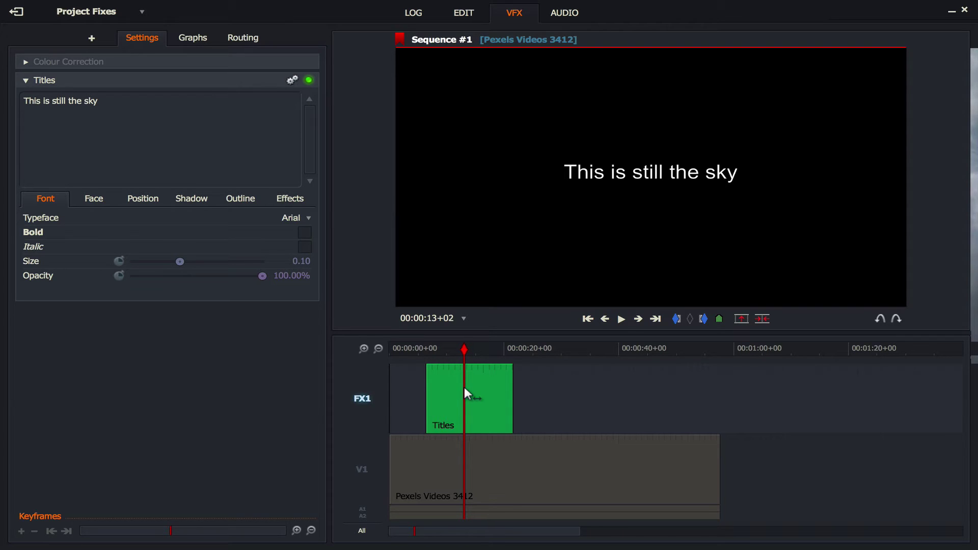
key("ctrl+z")
key("ctrl+z")
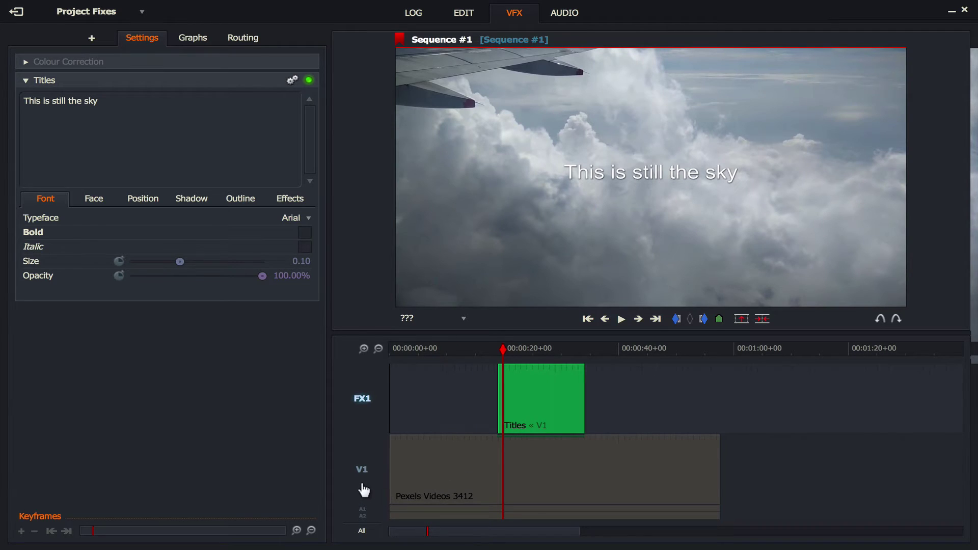
left_click(362, 487)
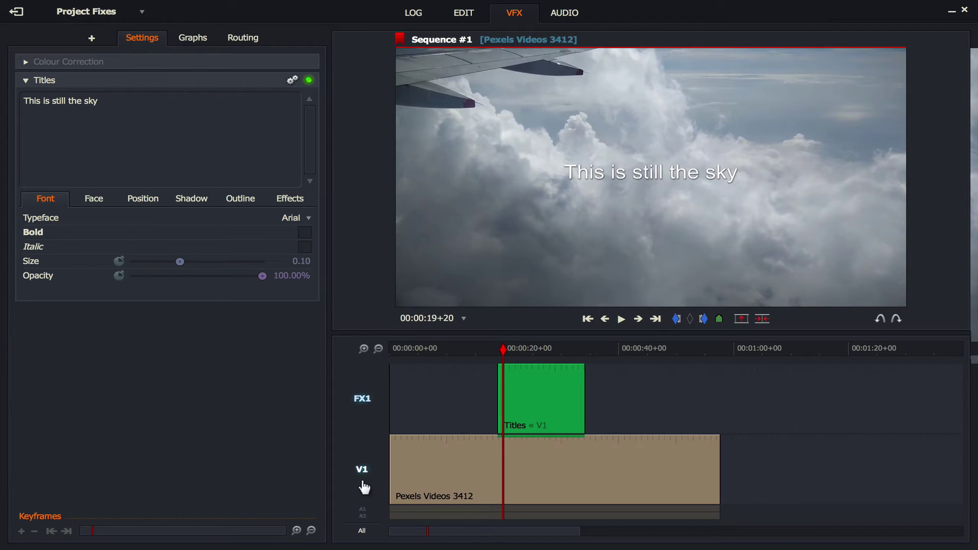
Enable the audio tracks and slide the Titles clip along FX1 to about 13–28 seconds.
left_click(362, 512)
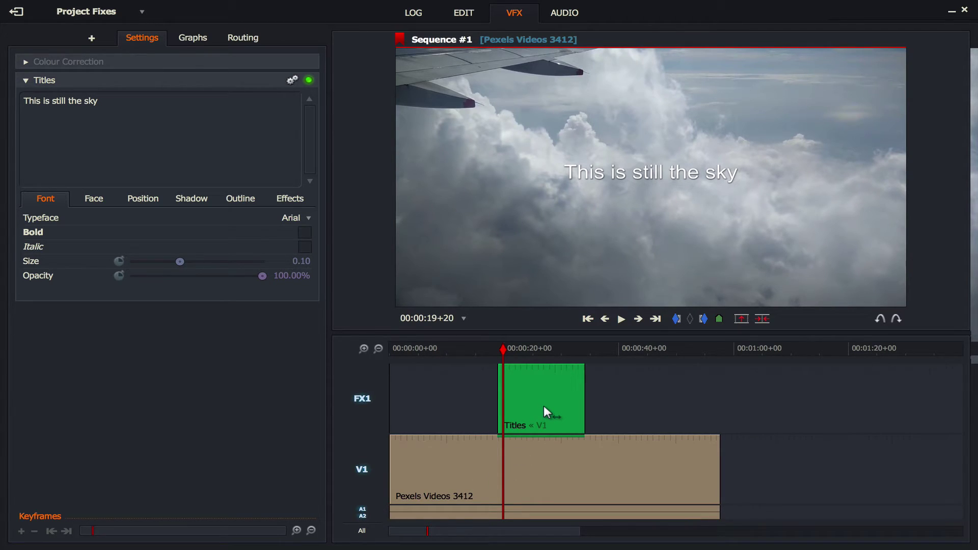
left_click_drag(543, 406, 491, 398)
left_click_drag(370, 466, 360, 471)
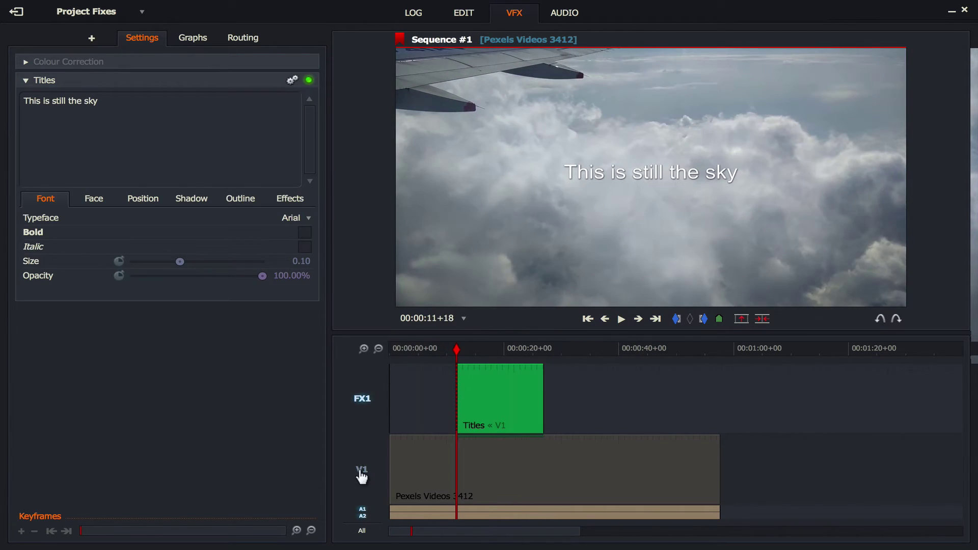
mouse_move(497, 397)
left_mouse_down()
mouse_move(525, 396)
mouse_move(494, 391)
left_mouse_up()
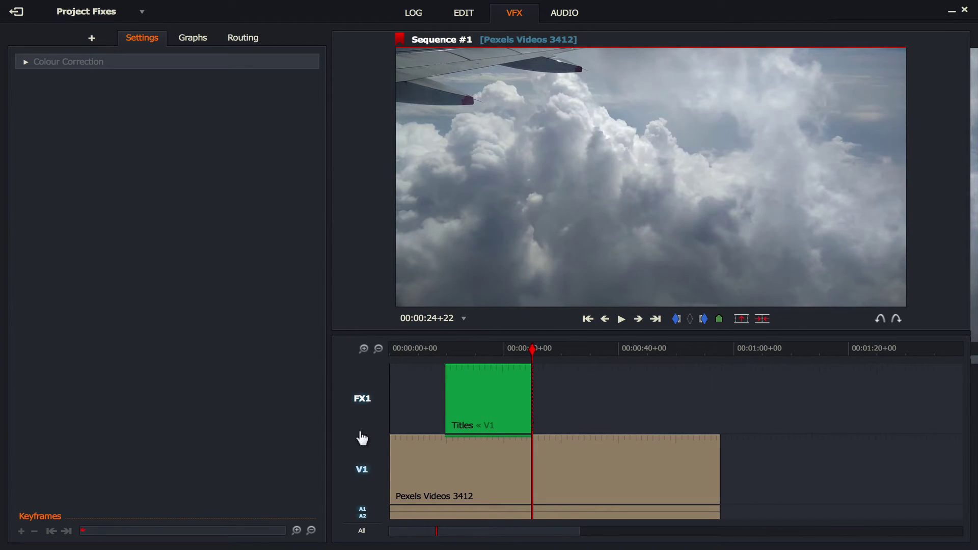
left_click(362, 469)
left_click_drag(478, 408, 535, 384)
Place the playhead over the title, turn V1 back on, and return to the Edit page.
left_click_drag(533, 347, 492, 350)
left_click(362, 469)
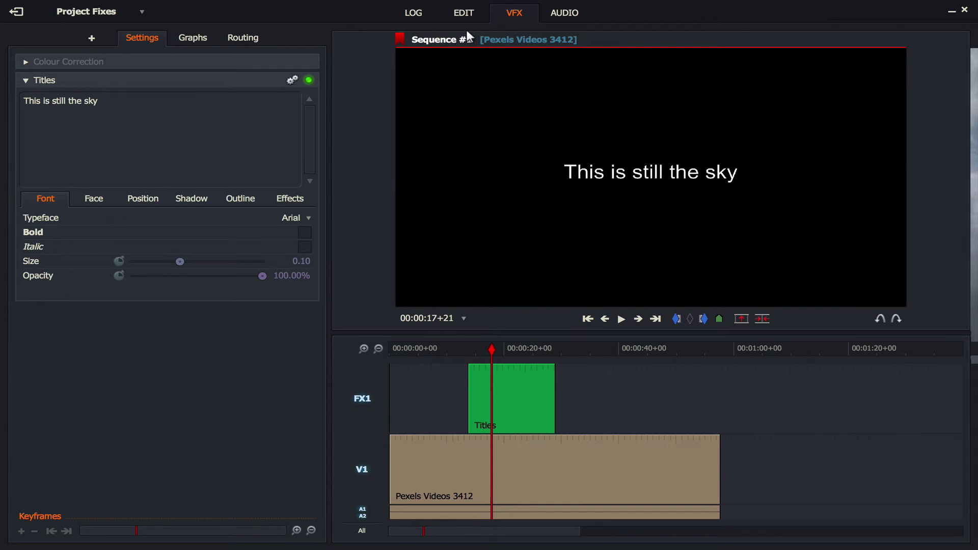
left_click(465, 15)
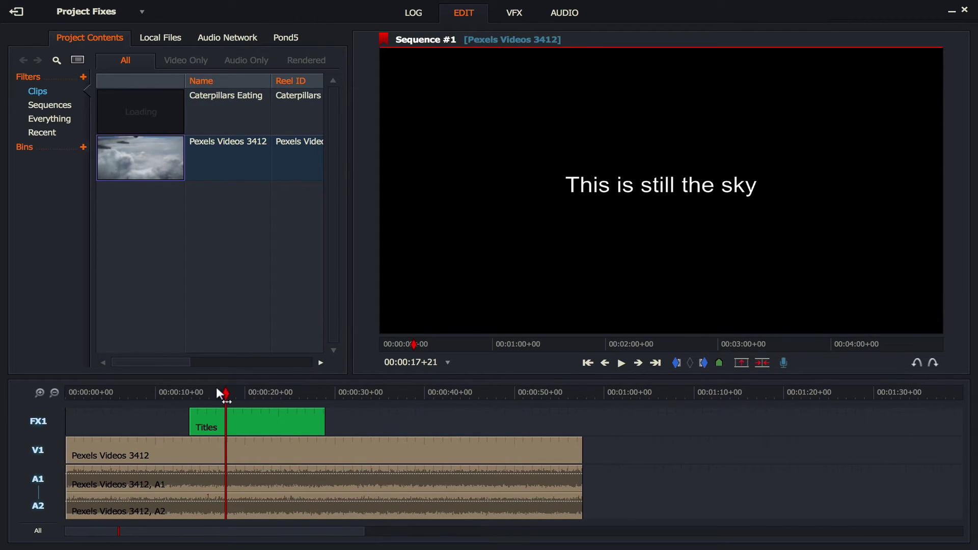
Play from 13 seconds to confirm the title shows over black, then return to VFX.
left_click_drag(198, 392, 182, 390)
key("space")
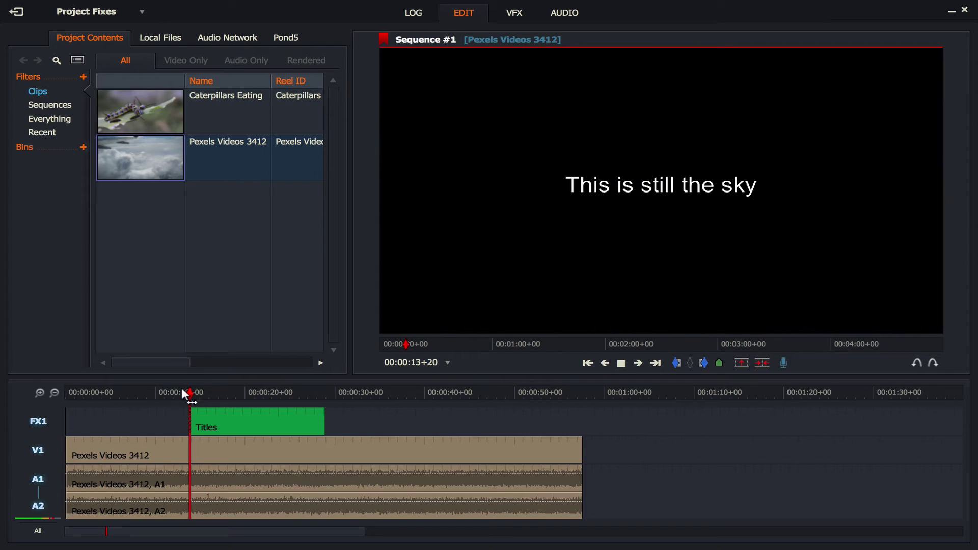
key("space")
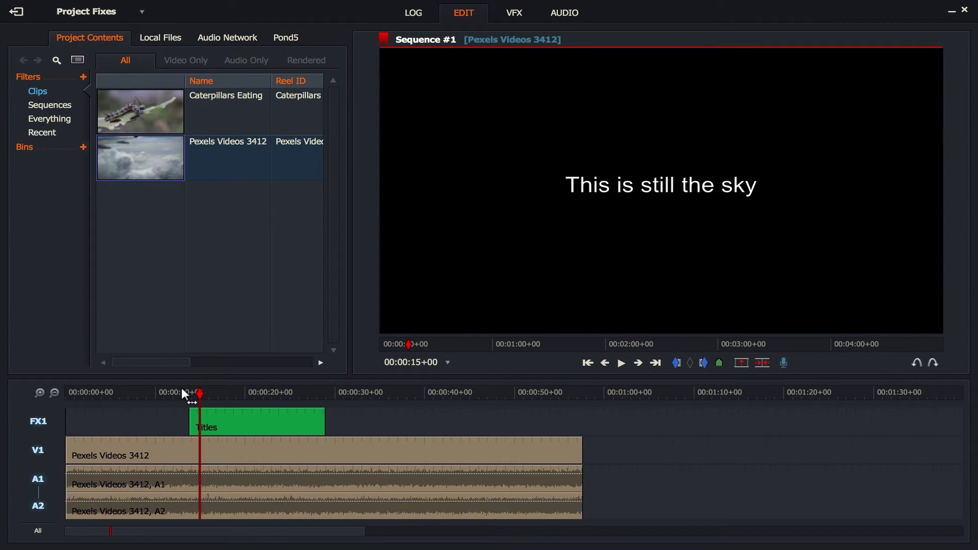
left_click(511, 20)
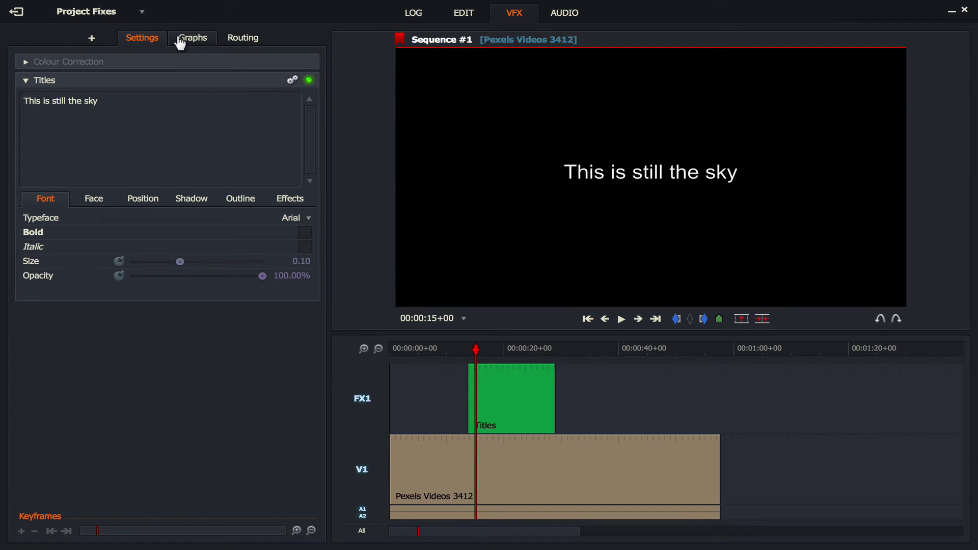
In the routing graph, place the FX1 Titles node above the V1 clip node.
left_click(234, 45)
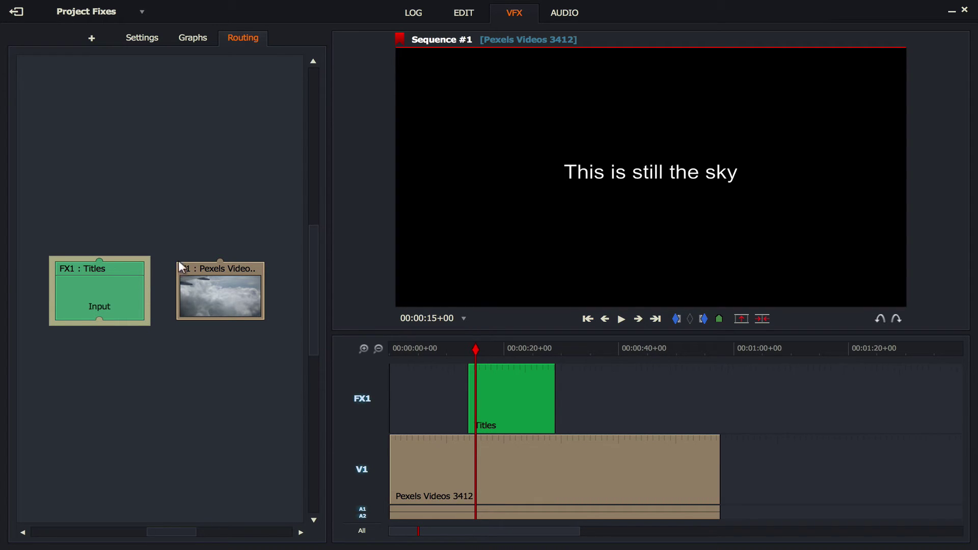
left_click_drag(197, 268, 155, 344)
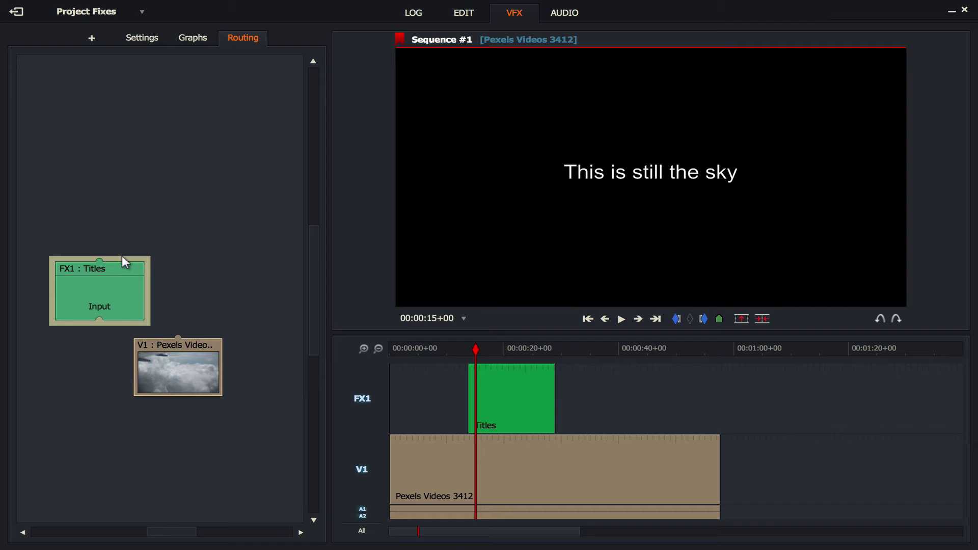
left_click_drag(121, 257, 144, 216)
left_click_drag(164, 180, 165, 181)
left_click_drag(193, 348, 155, 274)
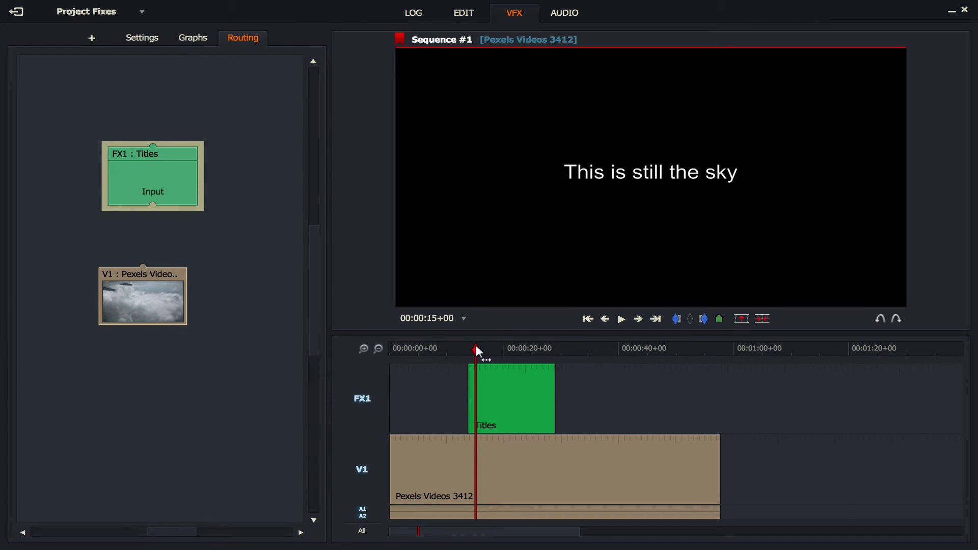
Play into the title to test, then realign FX1 Titles above the V1 clip node.
left_click_drag(476, 349, 460, 349)
key("space")
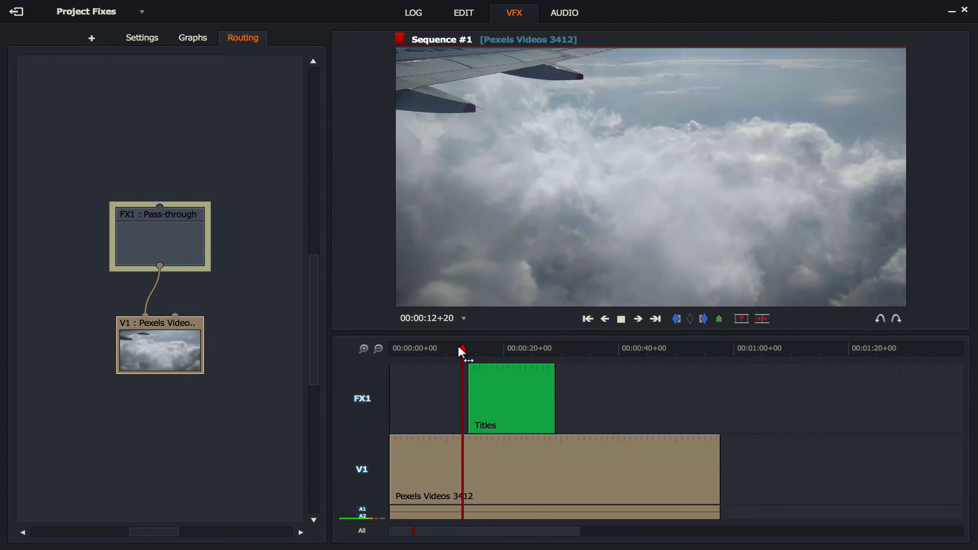
key("space")
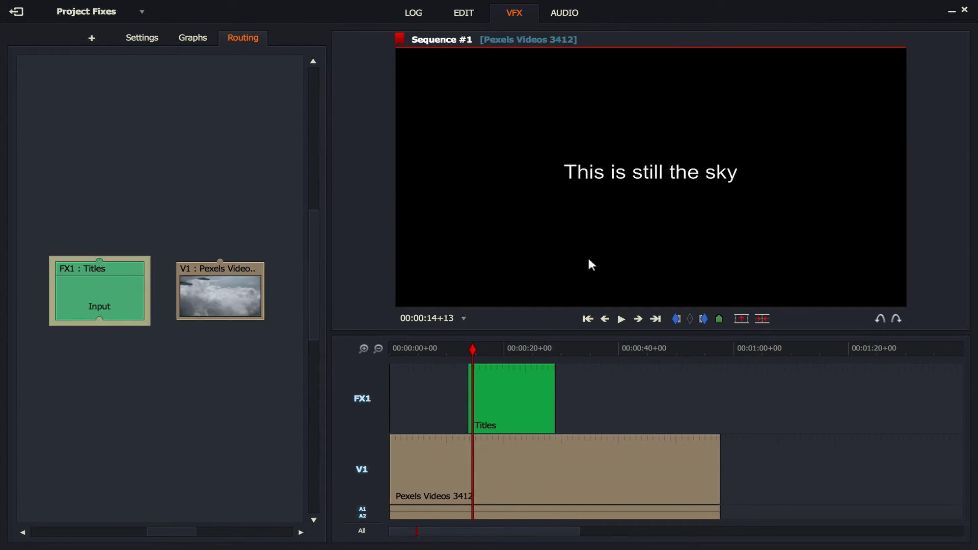
left_click_drag(121, 288, 153, 188)
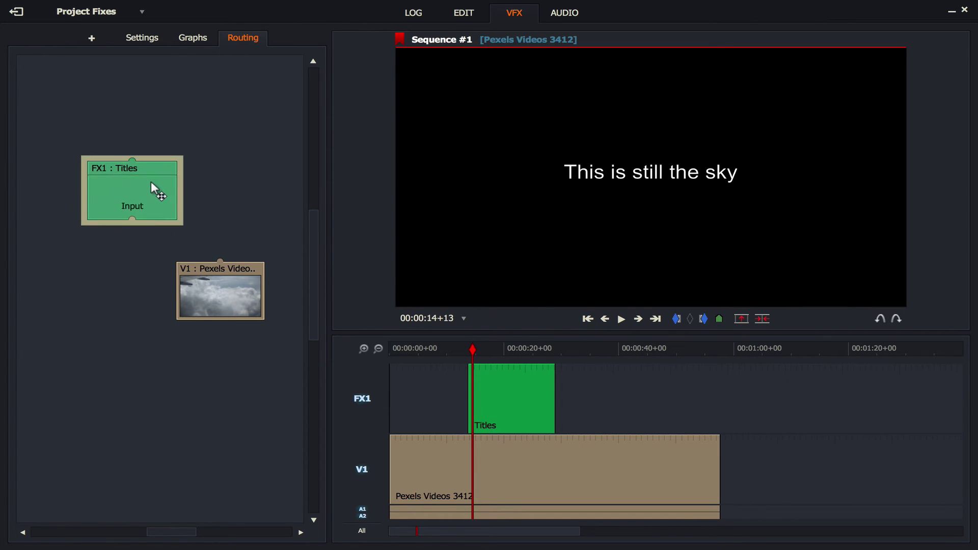
left_click_drag(227, 293, 162, 323)
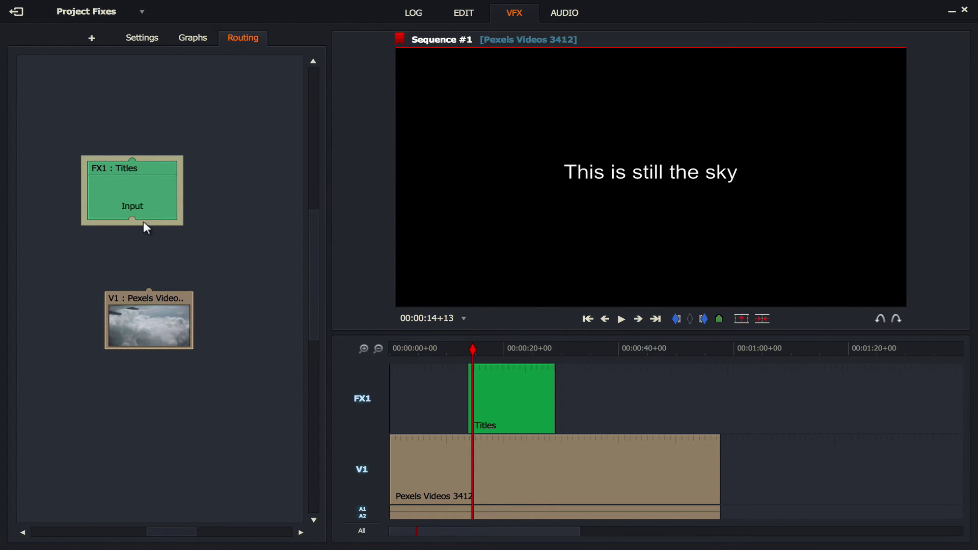
Link the FX1 Titles input to V1, then start the Titles clip at 00:00:22+22.
left_click_drag(150, 232, 150, 294)
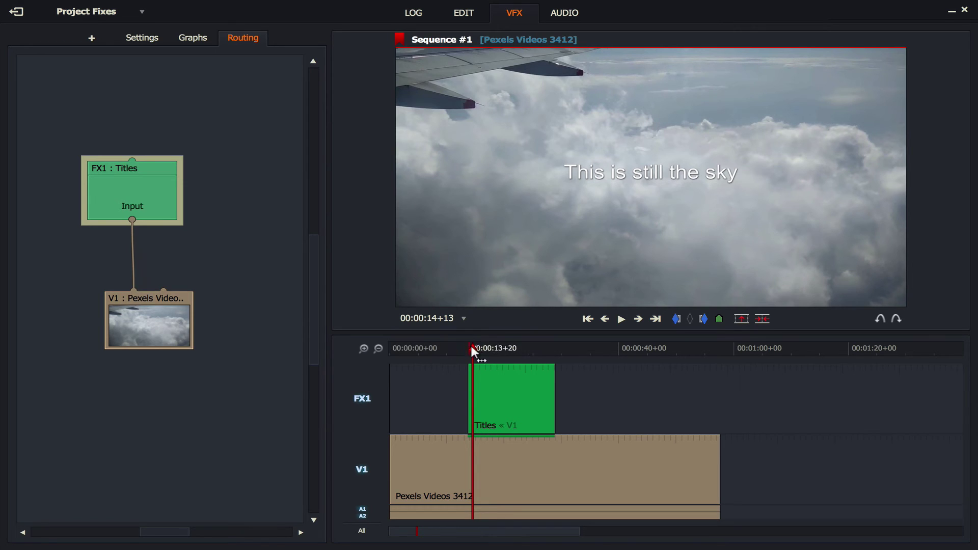
left_click_drag(469, 347, 501, 347)
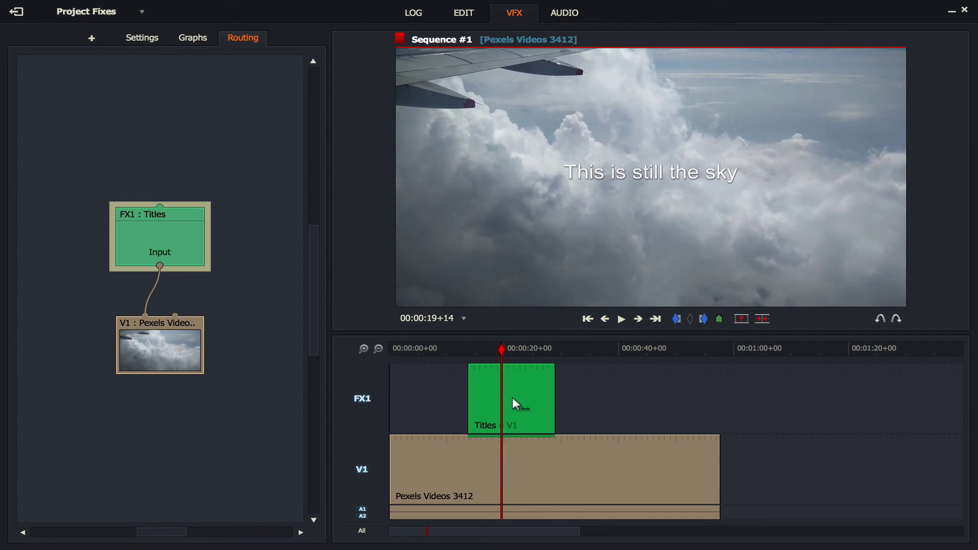
left_click_drag(499, 398, 571, 401)
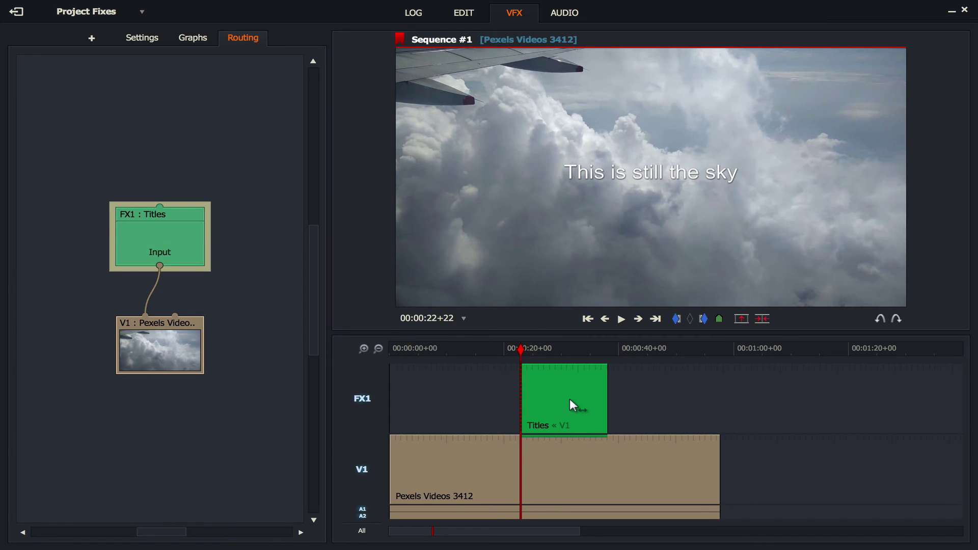
Turn V1 off, shift the Titles clip to about 16 seconds, and reattach V1 under FX1 Titles.
left_click(362, 471)
left_click_drag(563, 390, 522, 394)
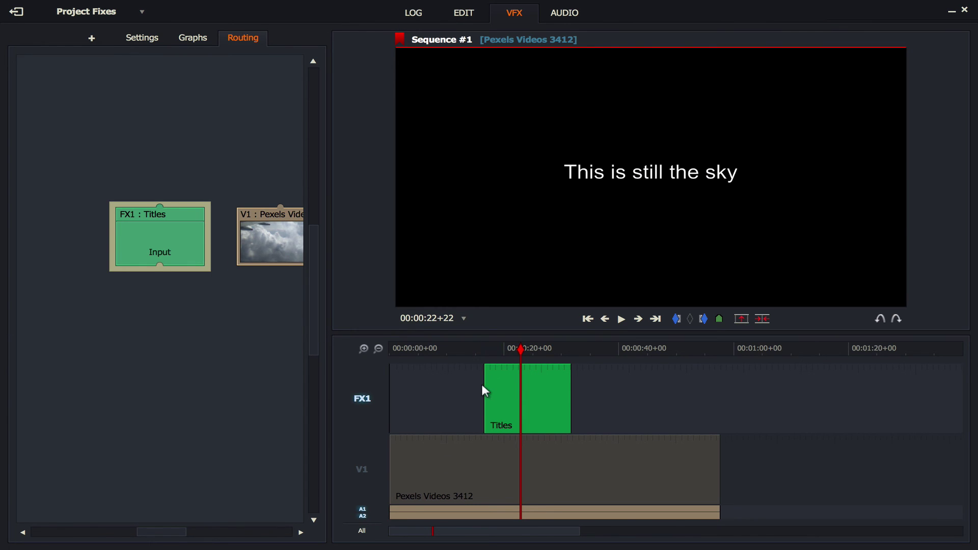
left_click_drag(265, 224, 161, 323)
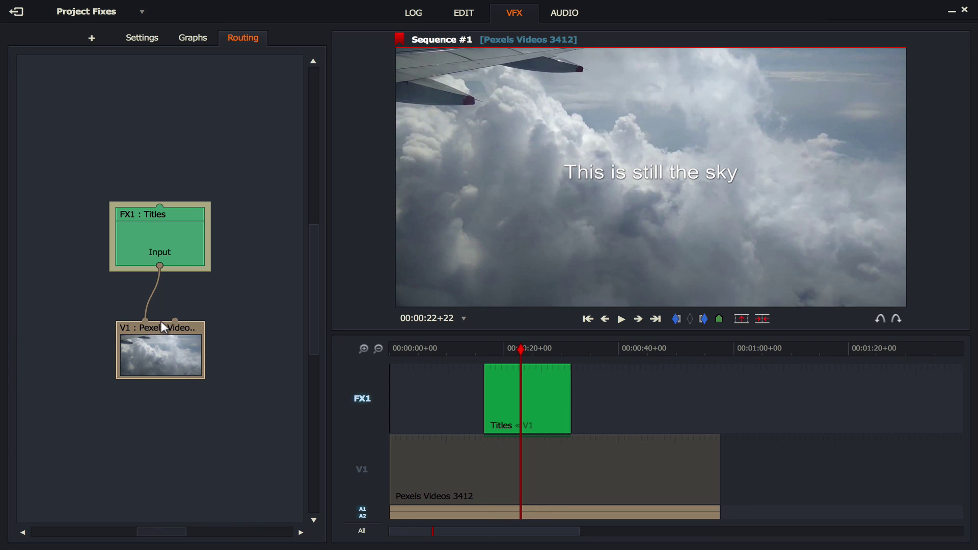
left_click(367, 467)
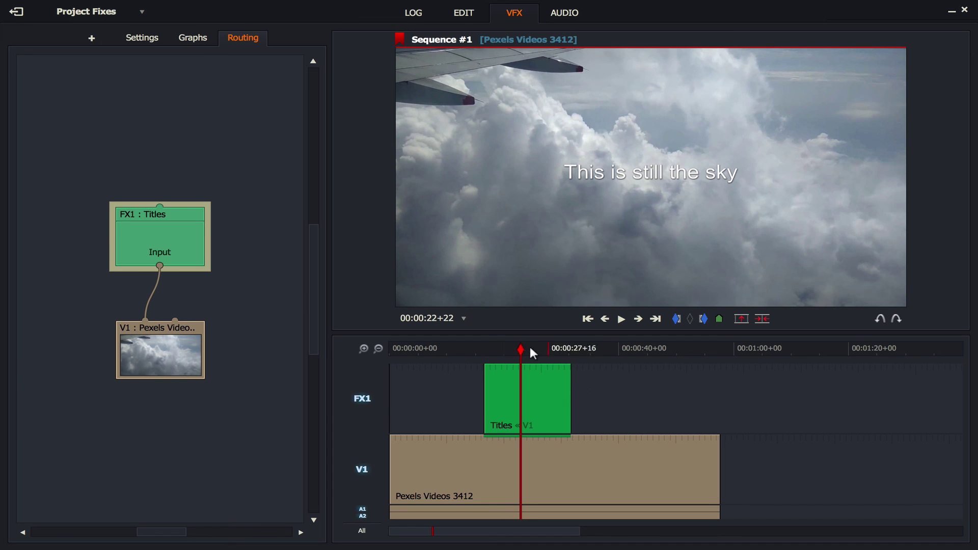
left_click_drag(529, 344, 457, 348)
key("space")
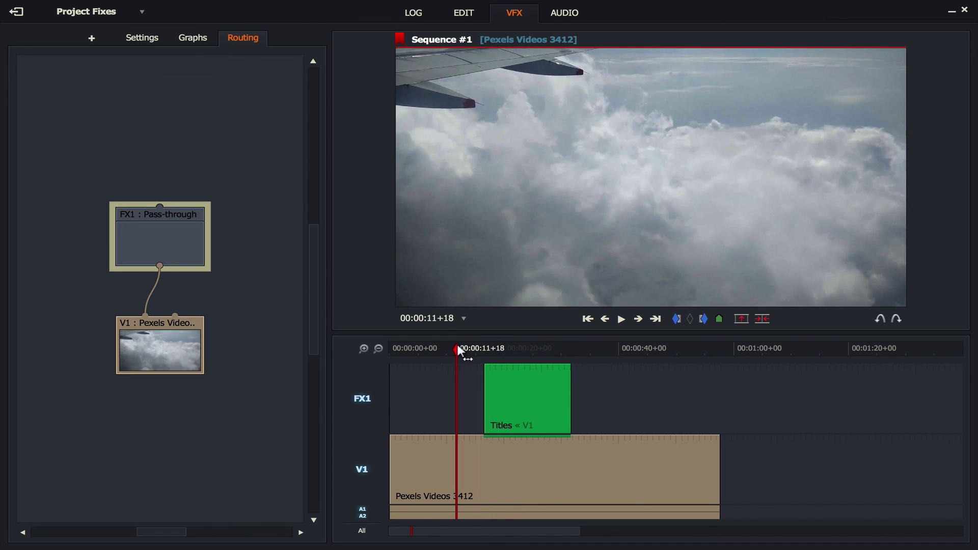